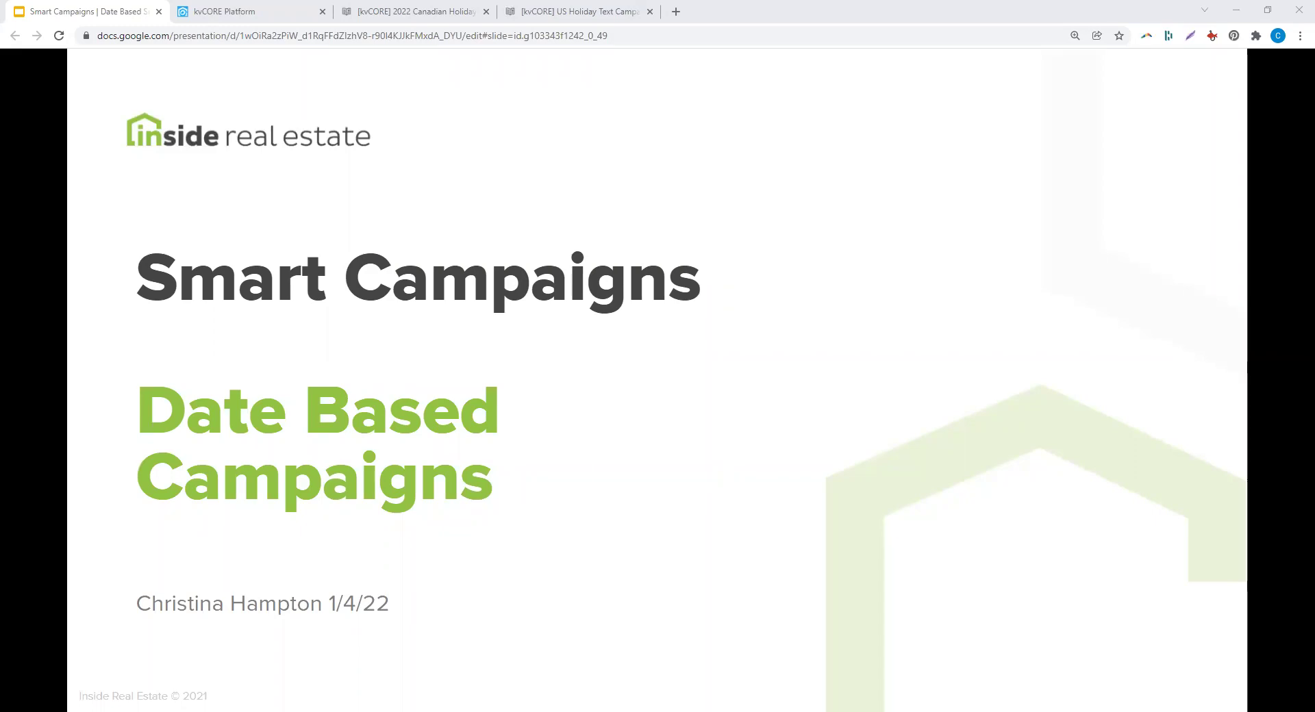
- Switch from the presentation to the Add New Campaign dialog in kvCORE
click(240, 11)
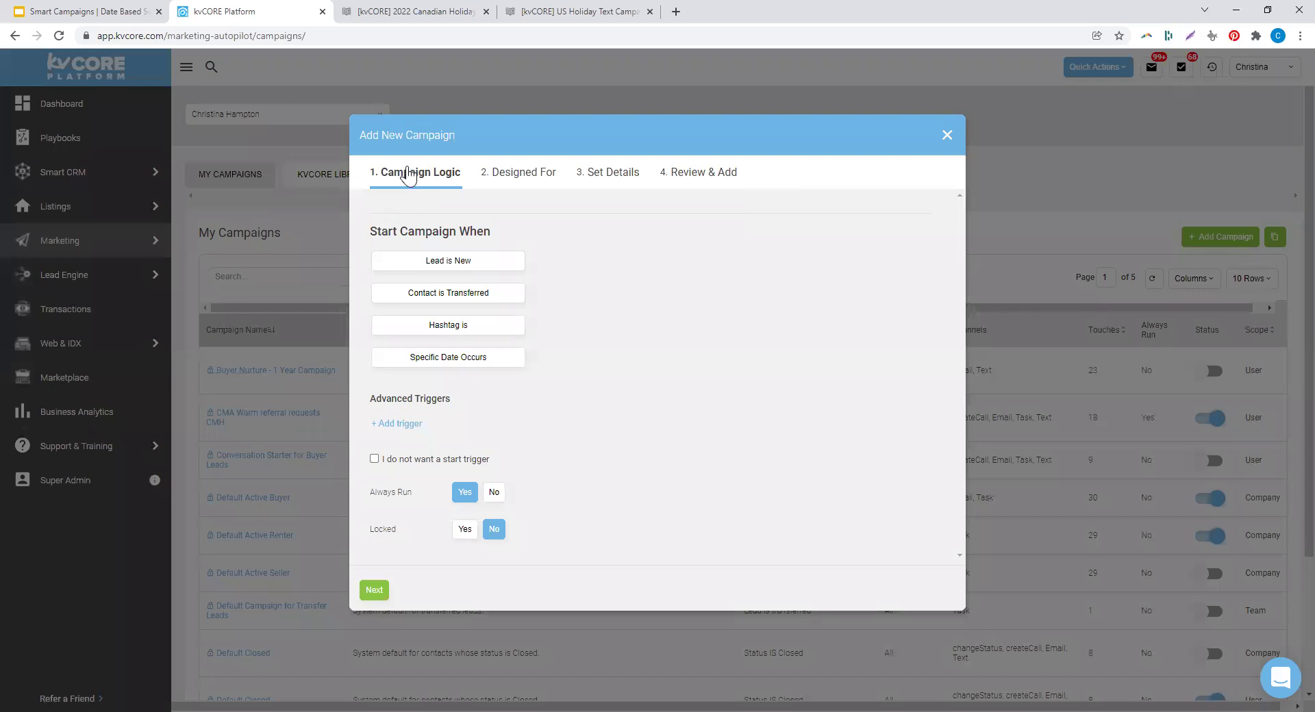
triple_click(468, 228)
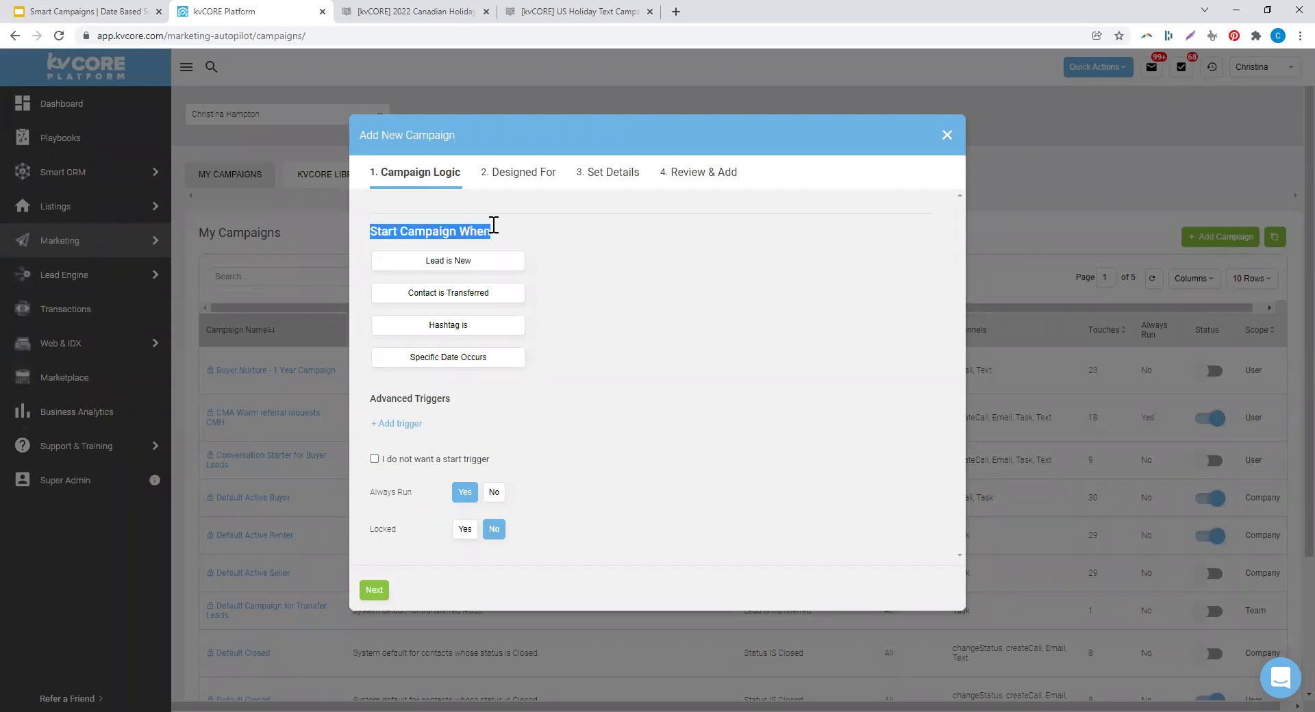
click(436, 265)
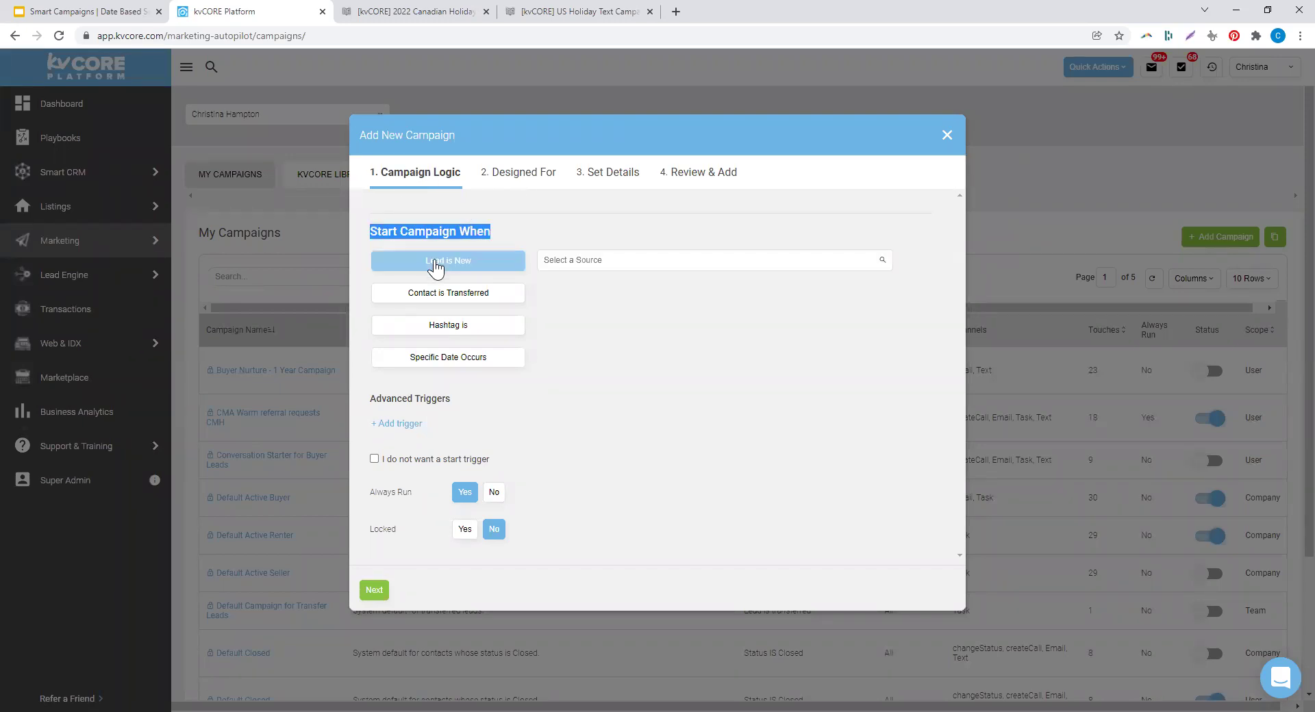
click(458, 328)
click(463, 357)
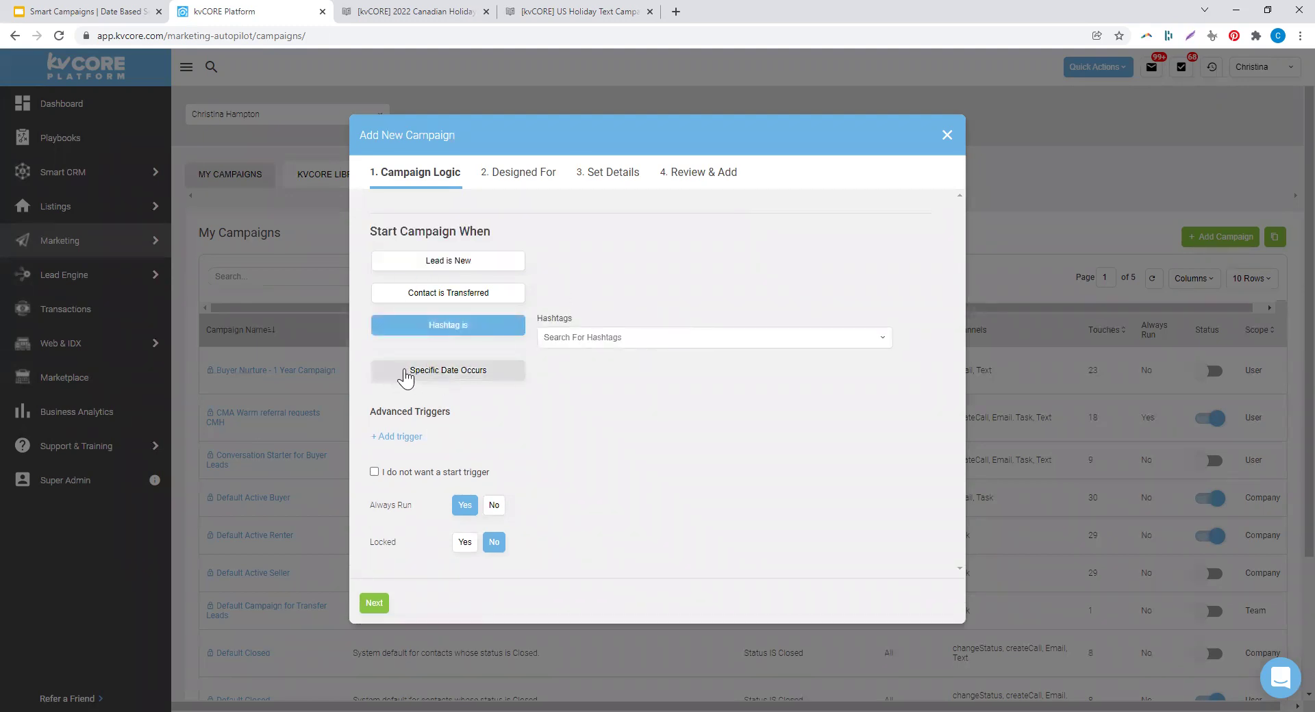
drag(376, 412, 459, 436)
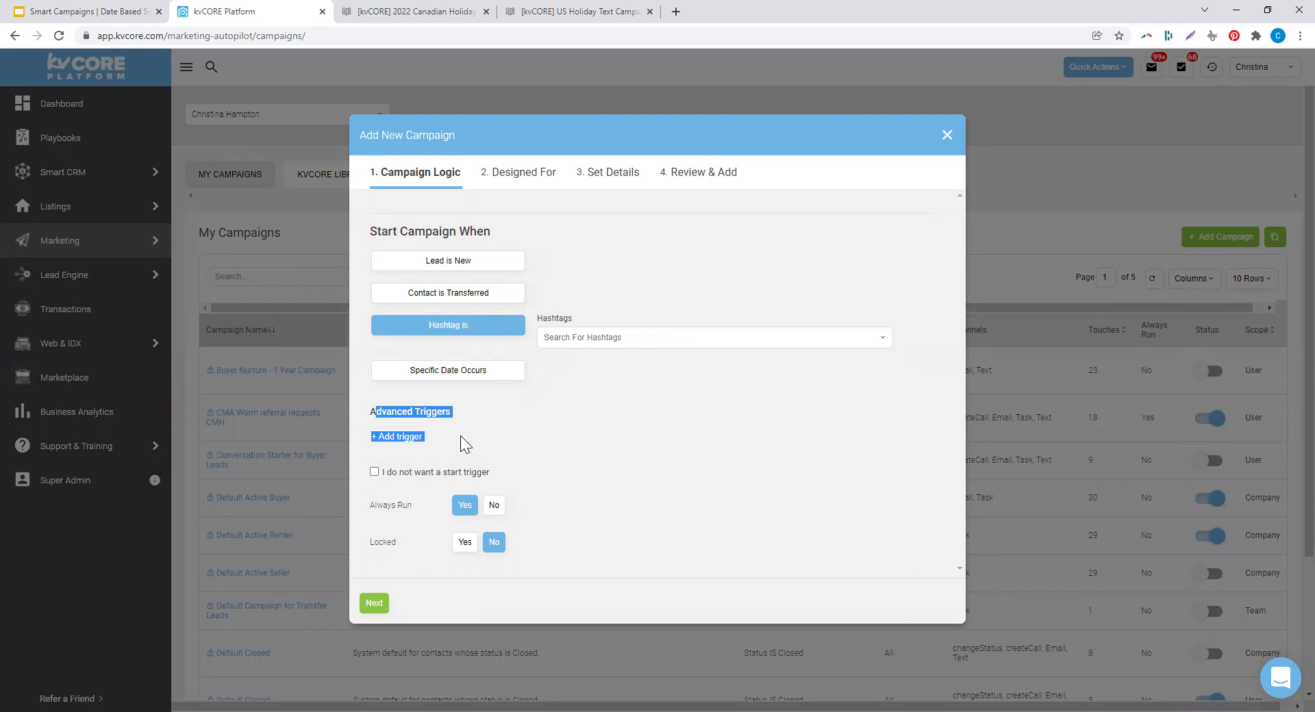
click(537, 416)
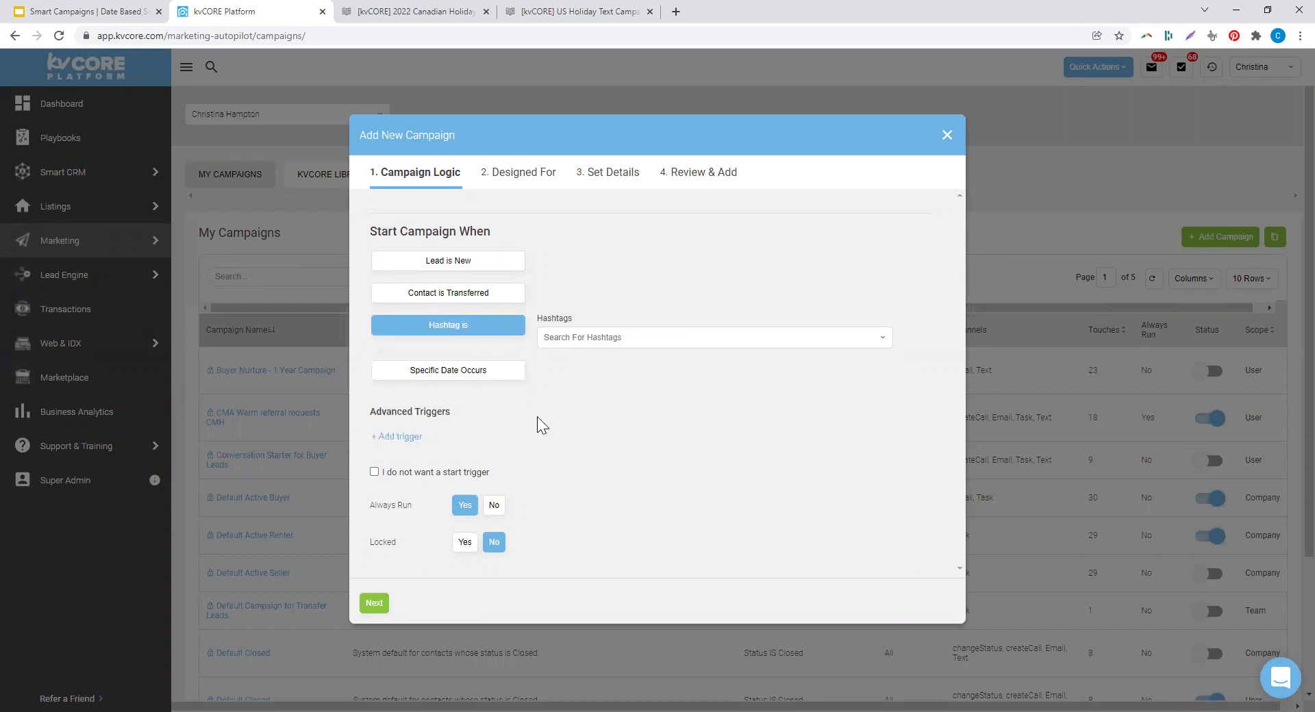
- Start the campaign when a specific date occurs, with date type Specific Date, start date 02/01/2022 and Run Annually enabled
click(447, 370)
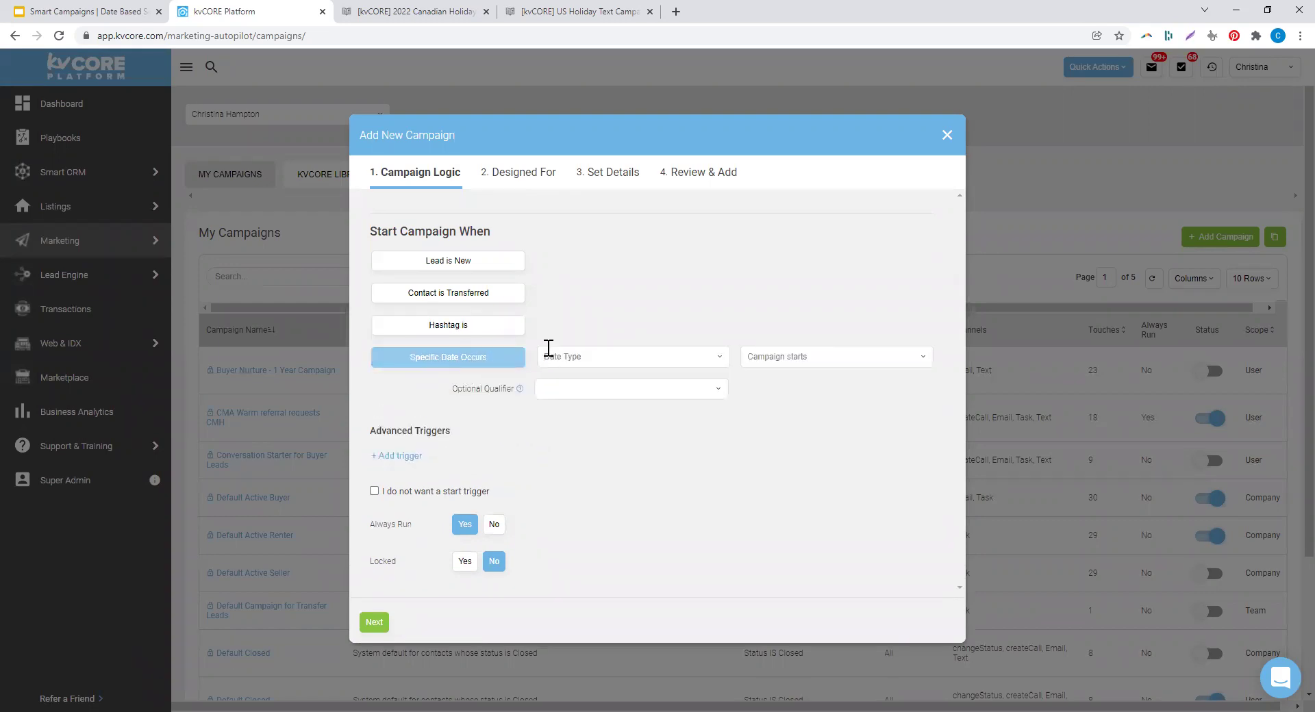
click(619, 355)
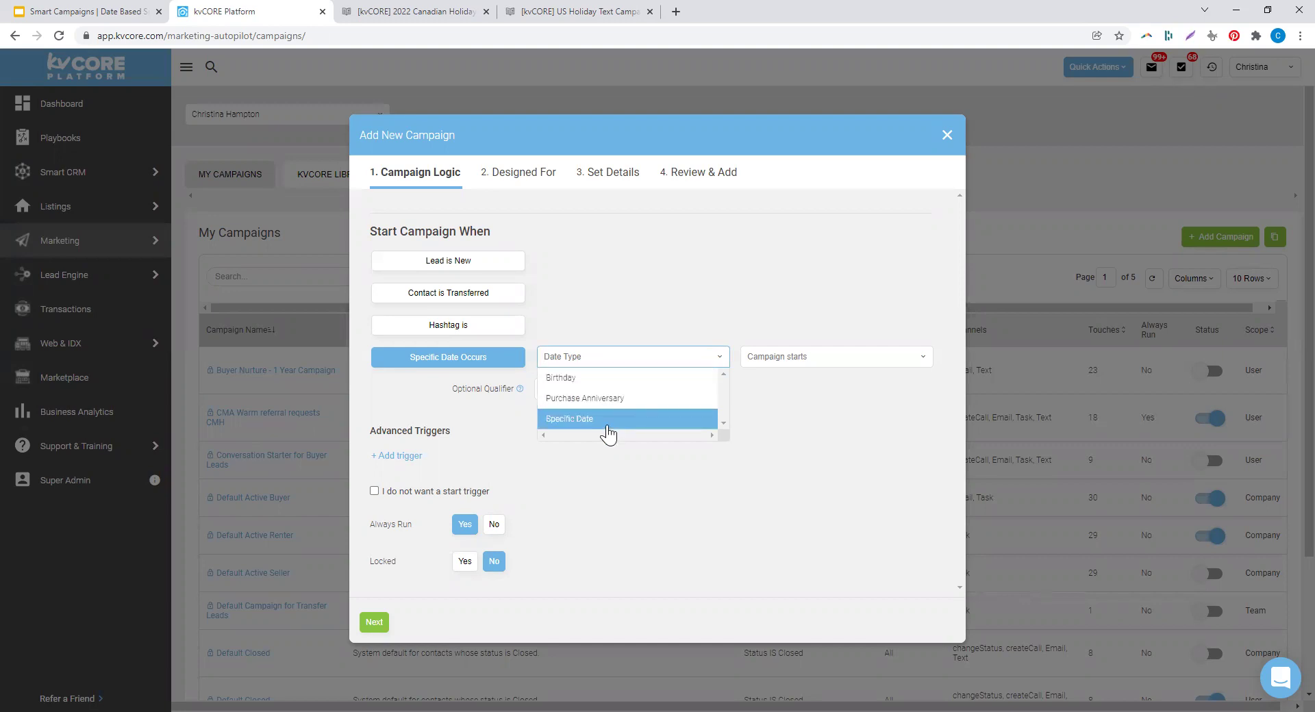
click(563, 418)
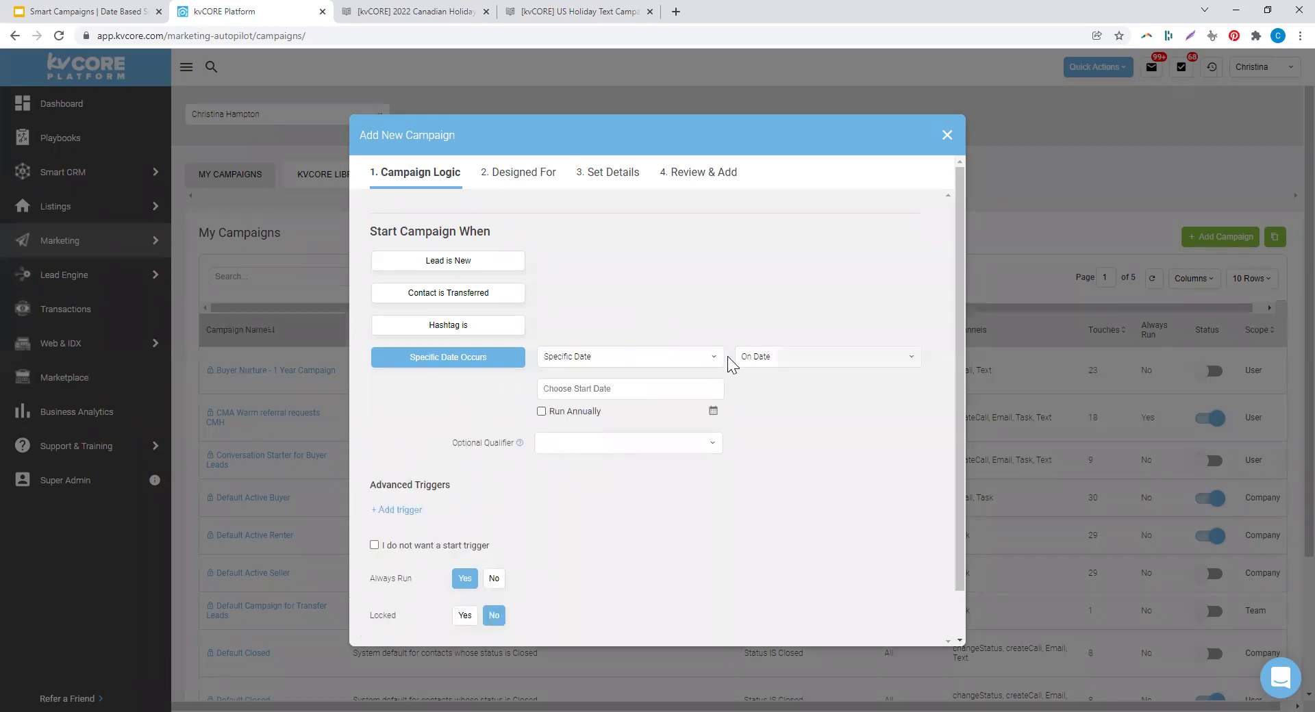
click(566, 389)
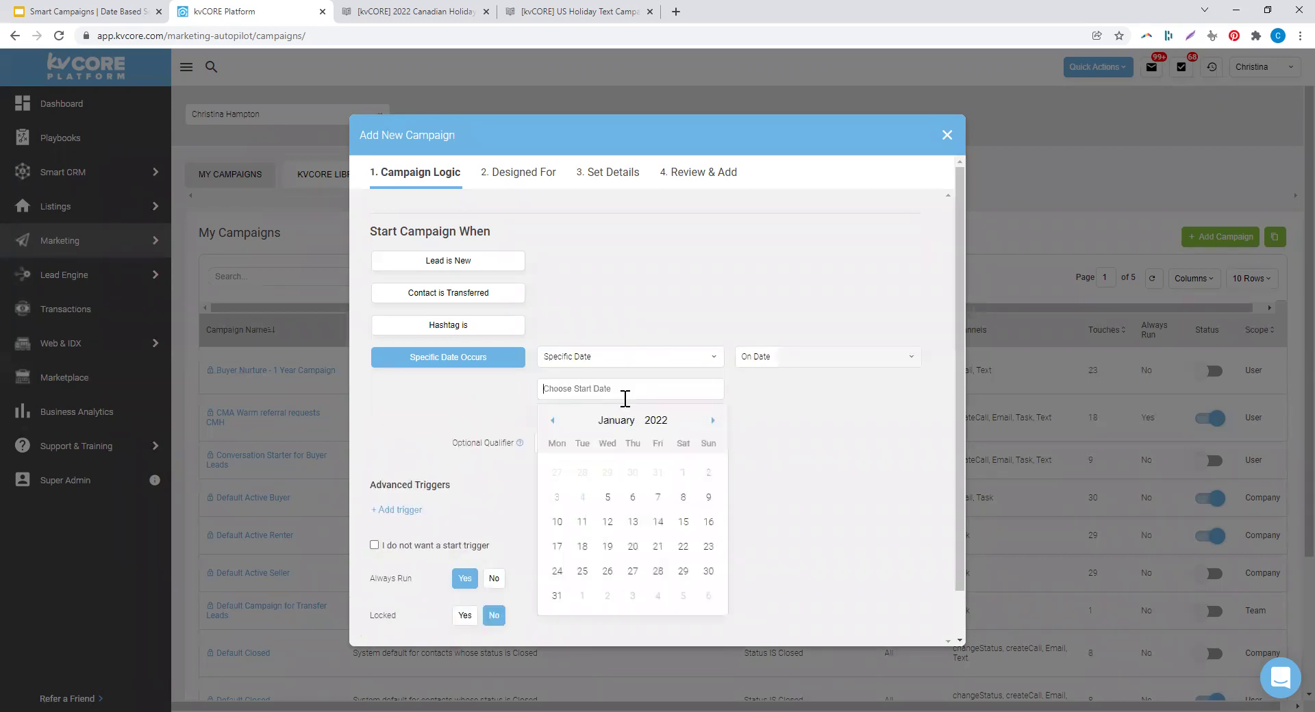
click(713, 421)
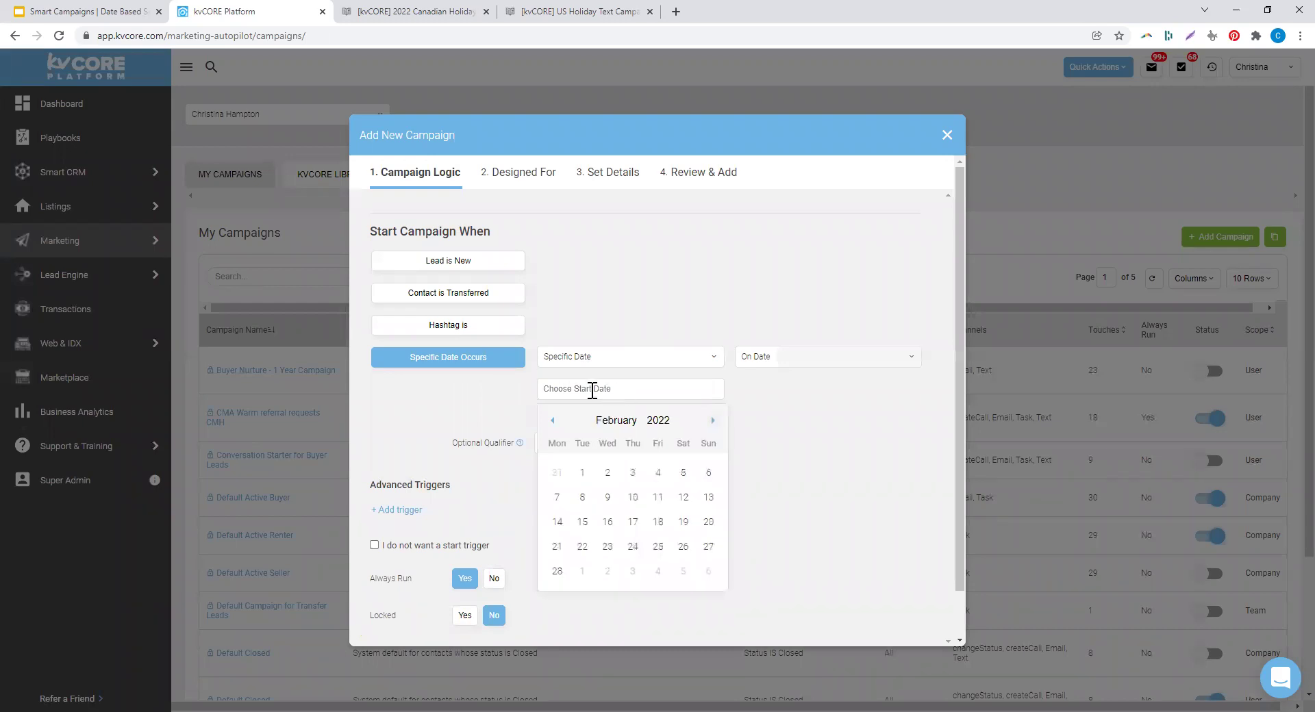
click(581, 474)
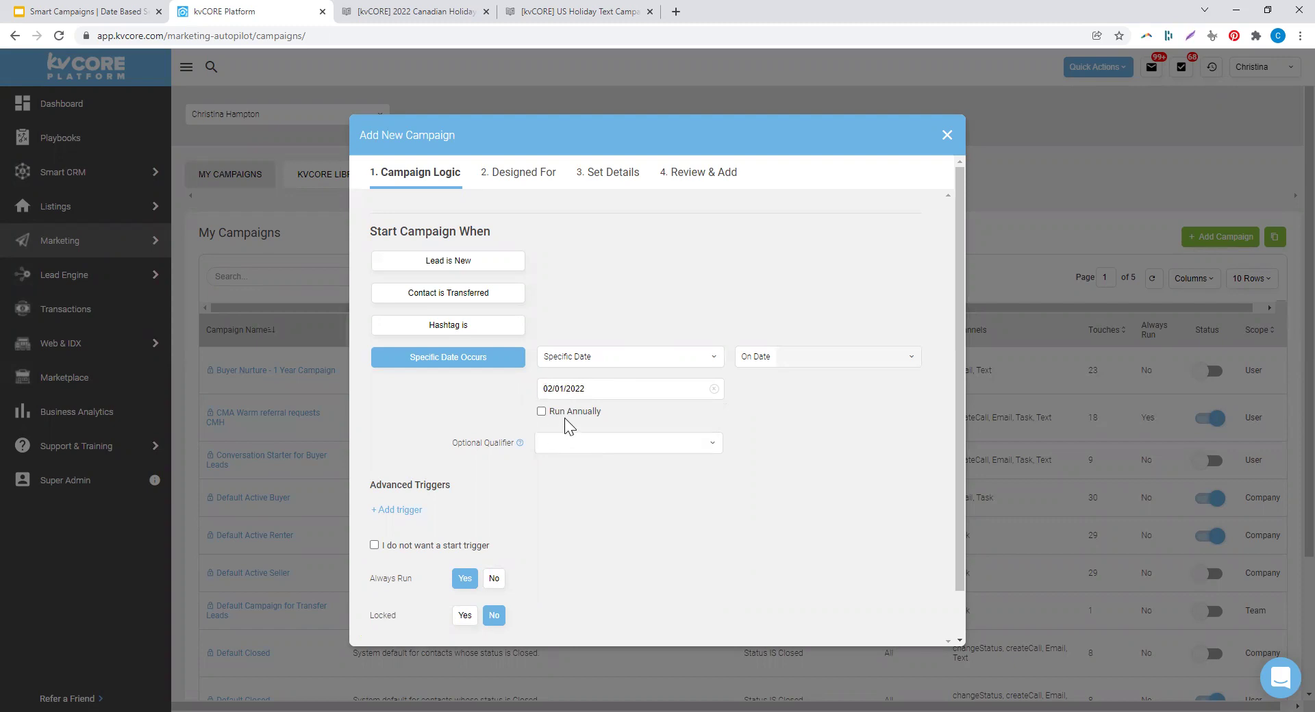
drag(552, 411, 600, 411)
click(612, 283)
- Add the optional qualifier Hashtag IS to the date trigger with the hashtag HolidayText
drag(451, 442, 515, 439)
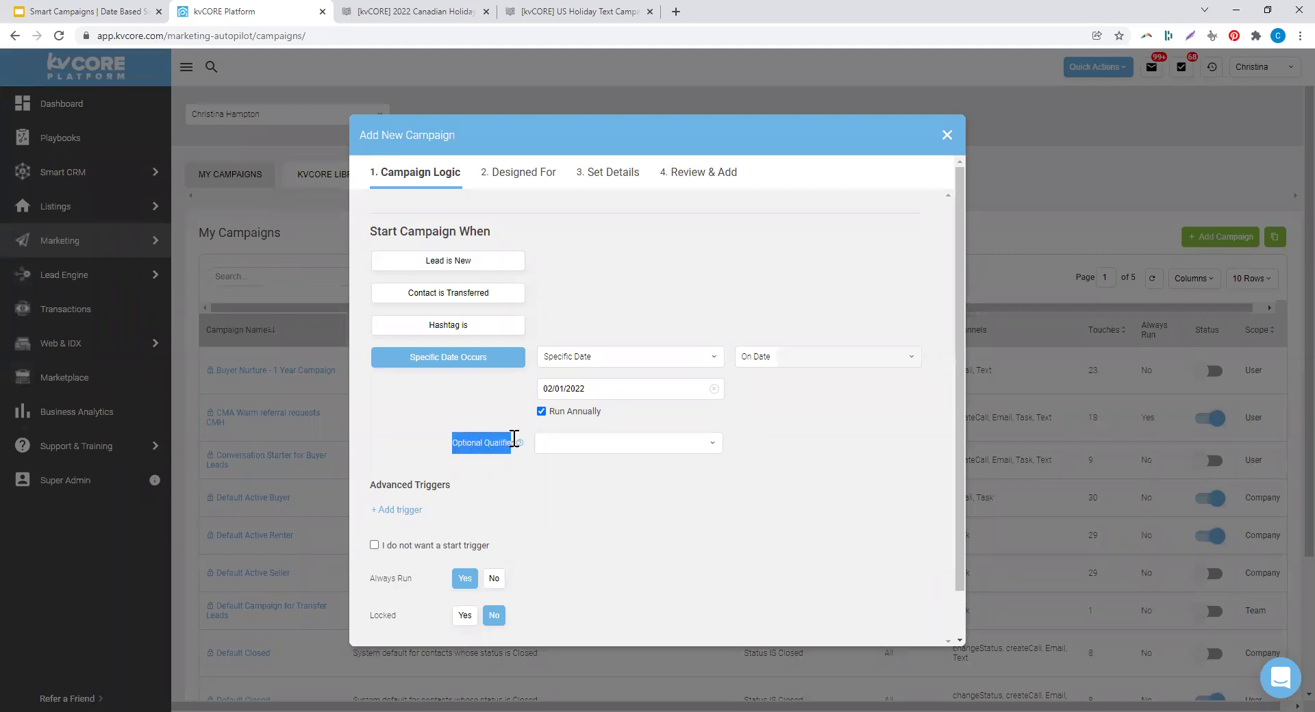
click(663, 549)
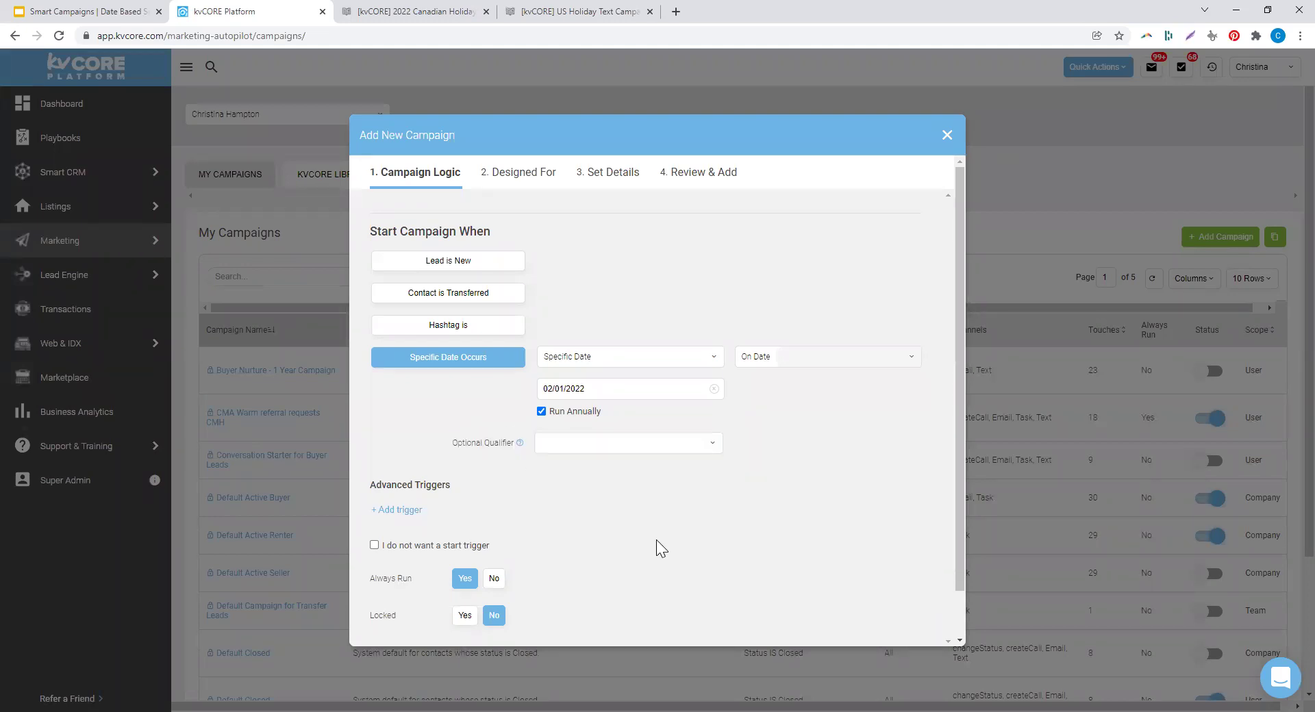
click(615, 444)
click(578, 464)
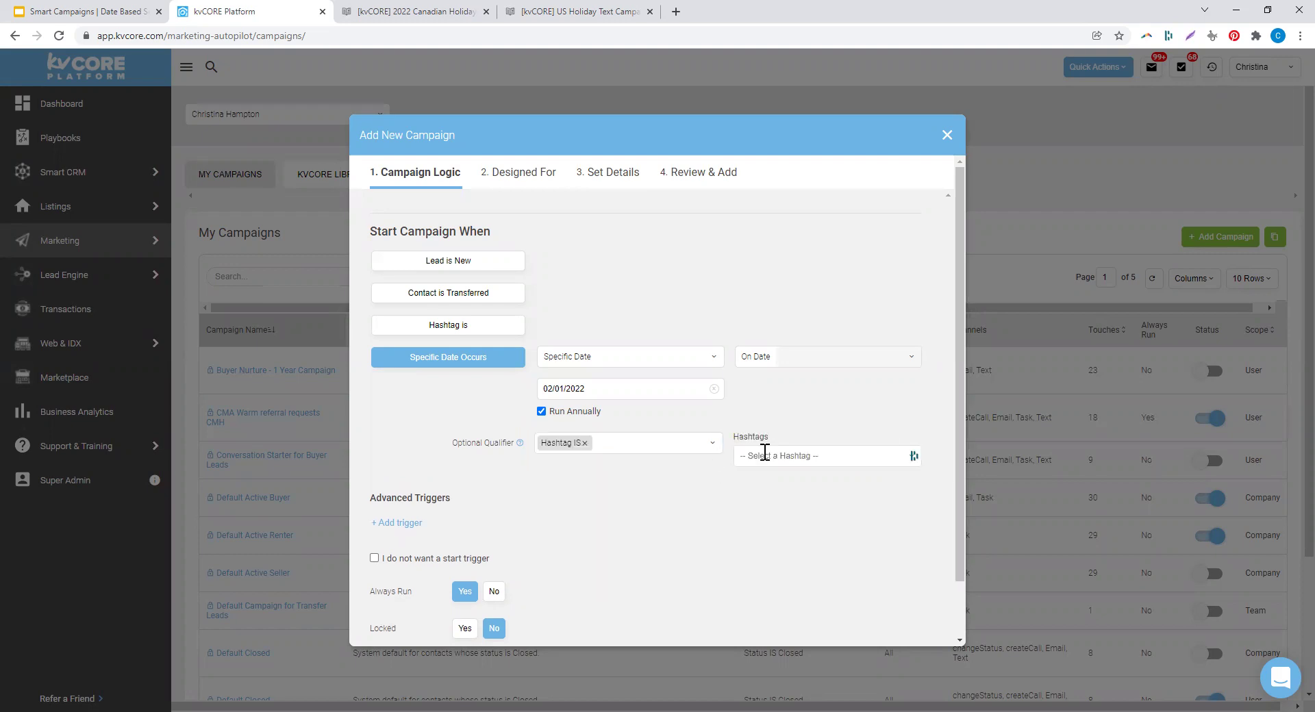
click(765, 455)
text(Holiday)
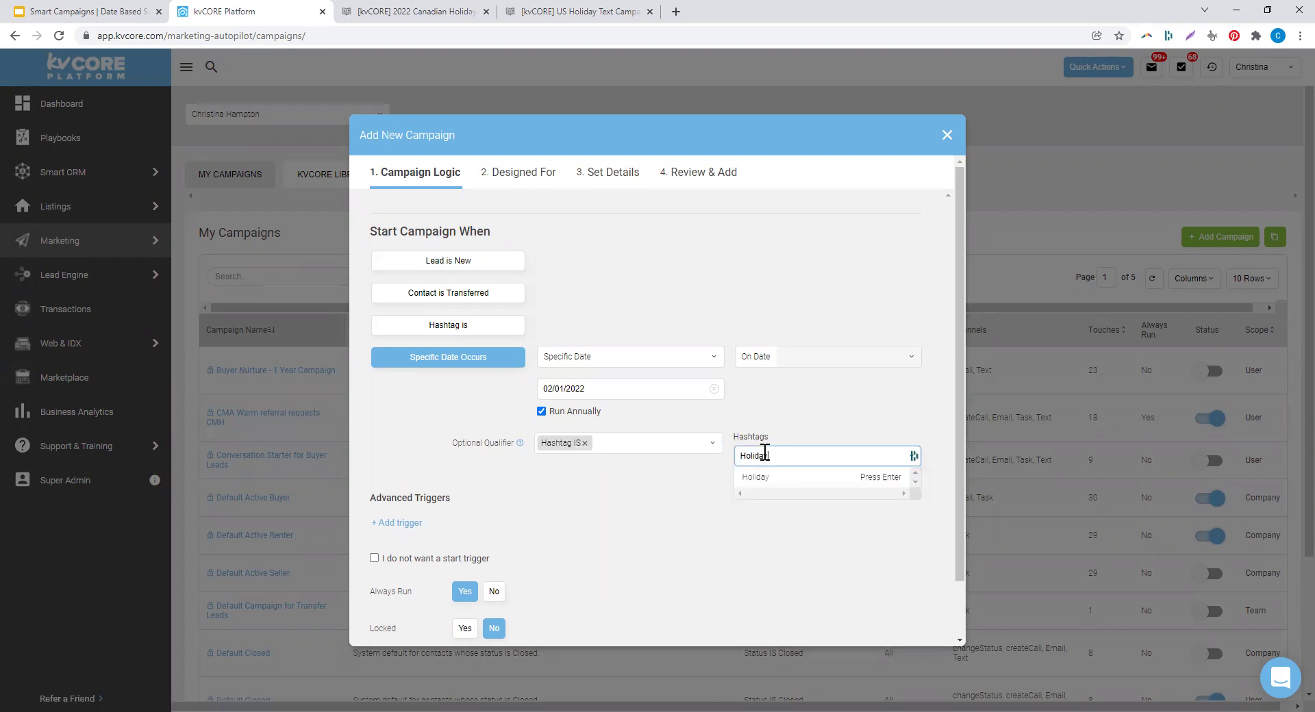
text(Text)
key(Return)
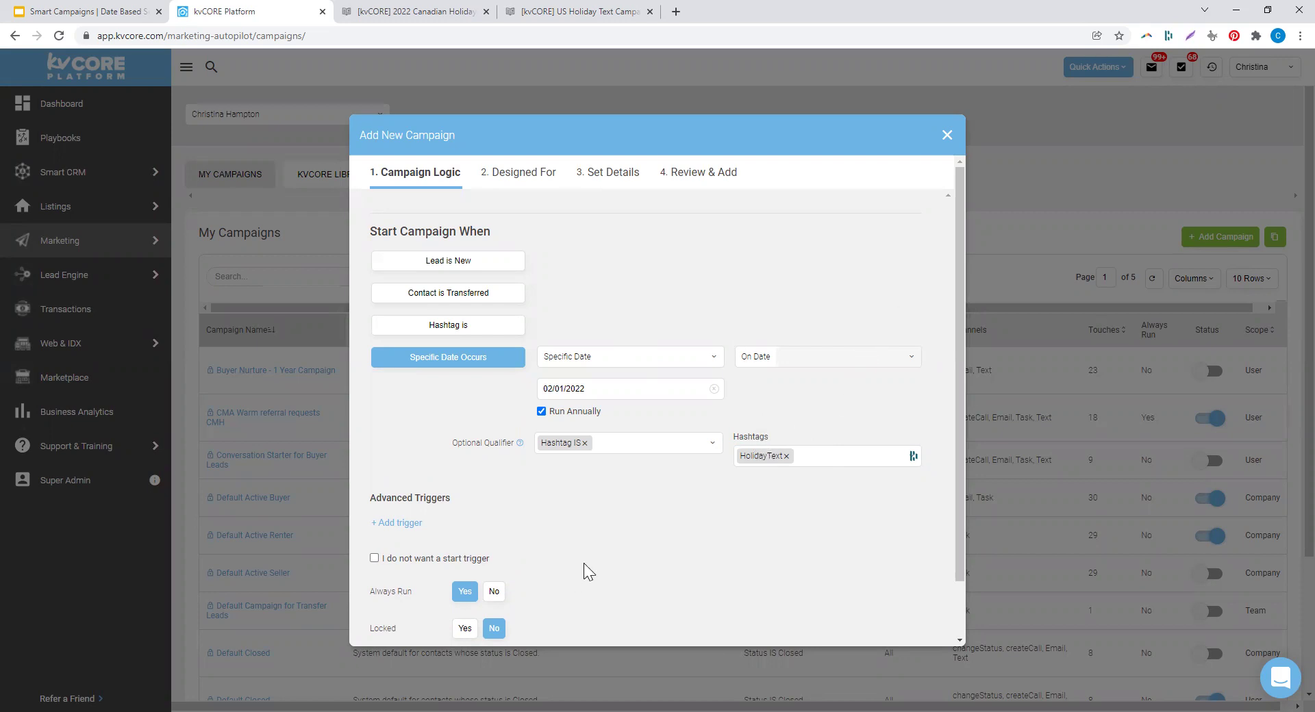
- Set Always Run to Yes and proceed to the campaign's Designed For stage
scroll(589, 516, down, 1)
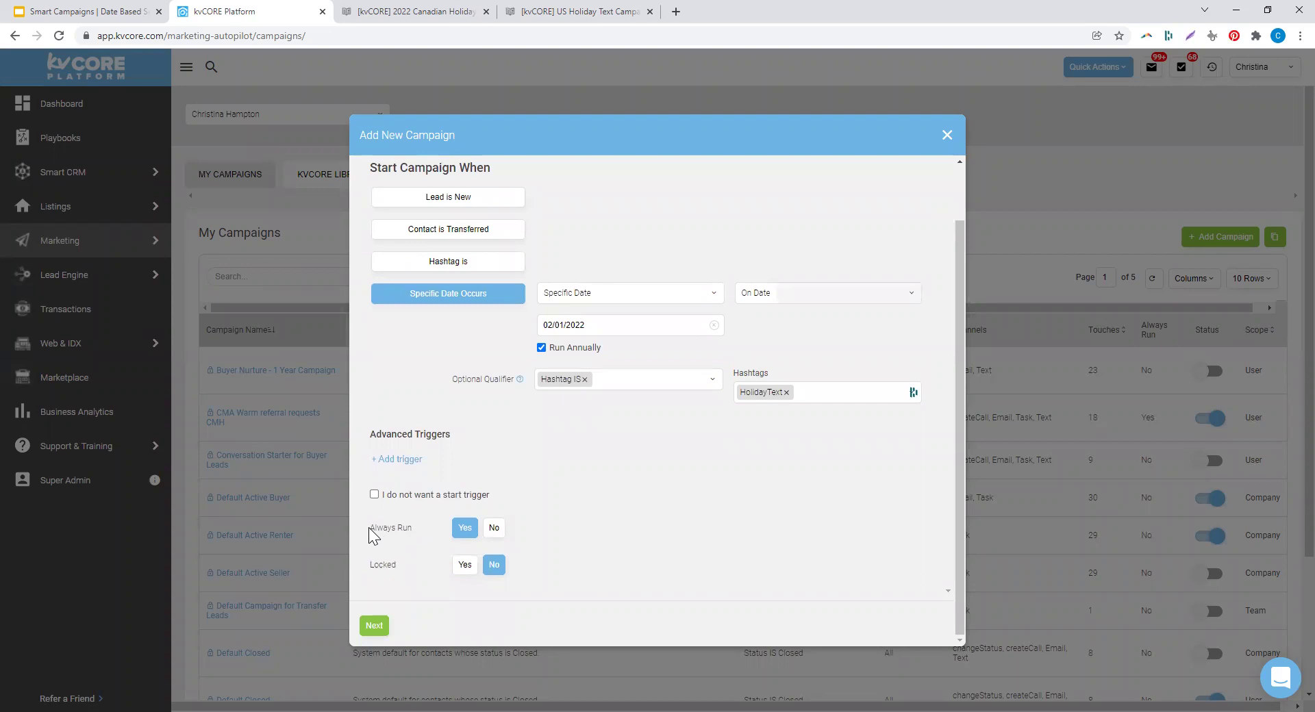
drag(369, 528, 409, 533)
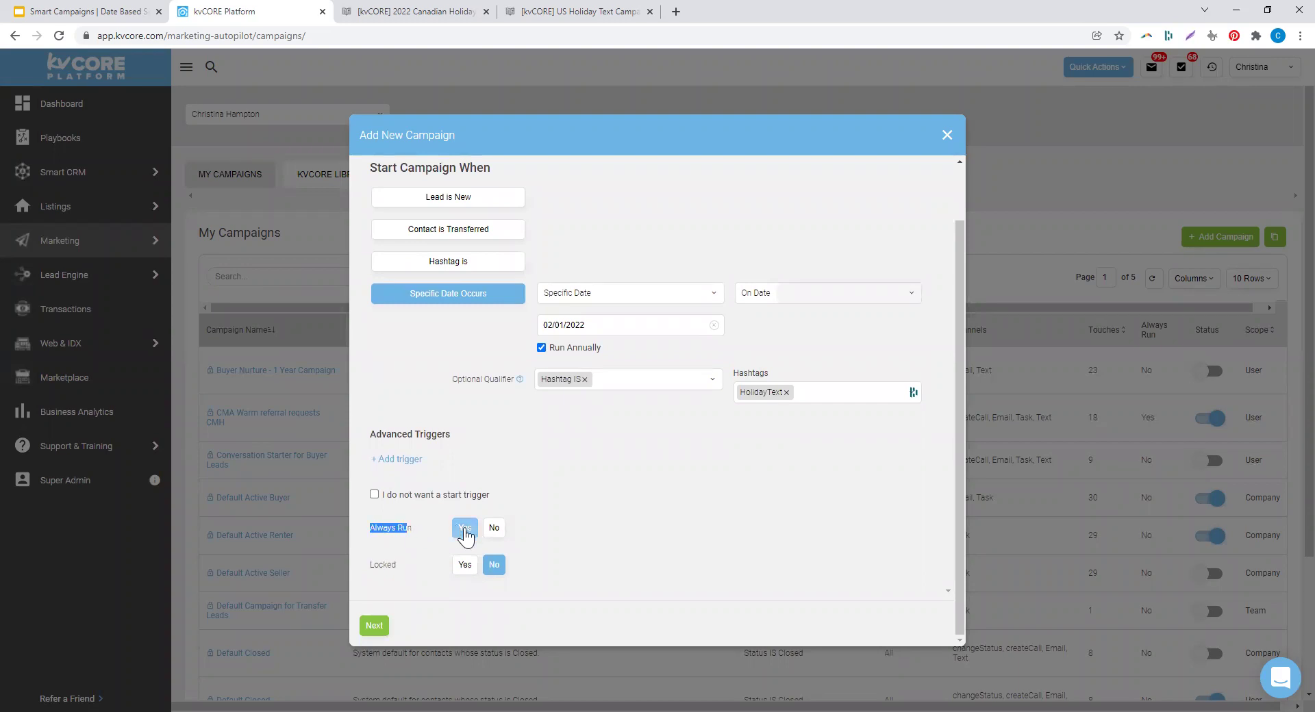
click(465, 529)
click(465, 529)
click(465, 530)
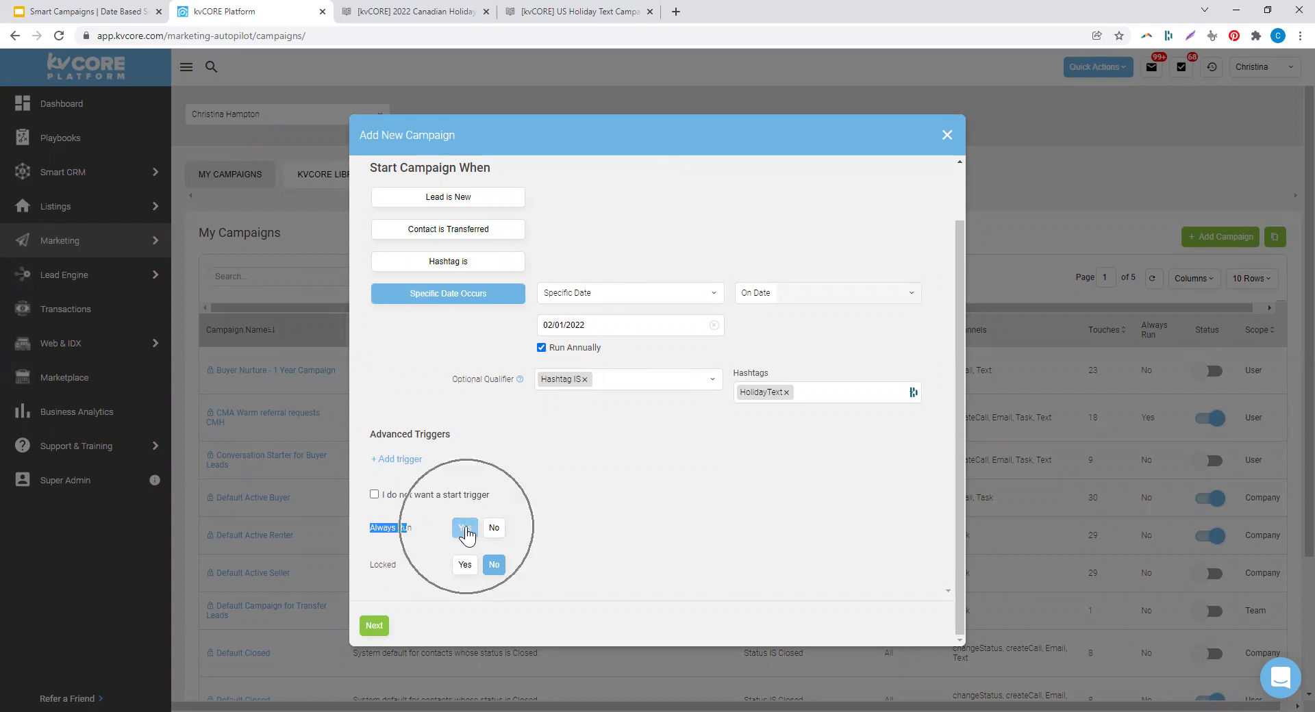
click(570, 509)
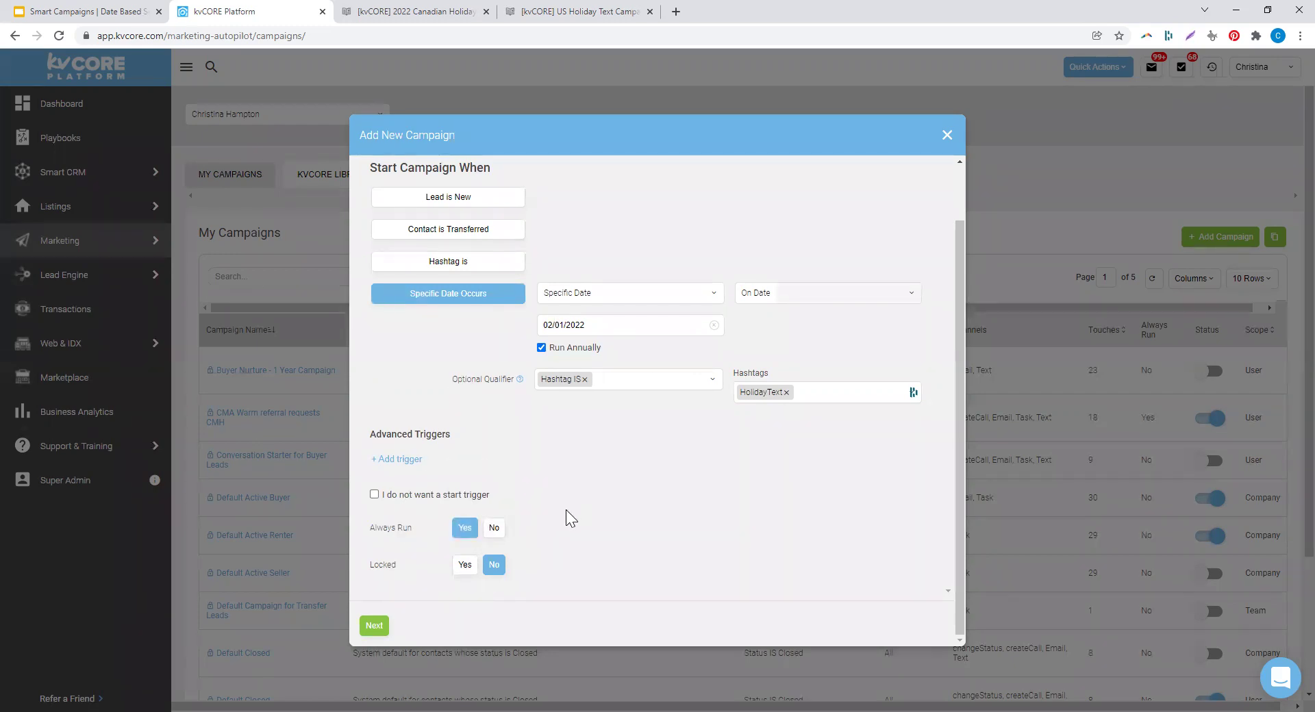
click(374, 627)
- Design the campaign for All contact types and proceed to its details
drag(369, 216, 602, 235)
click(622, 319)
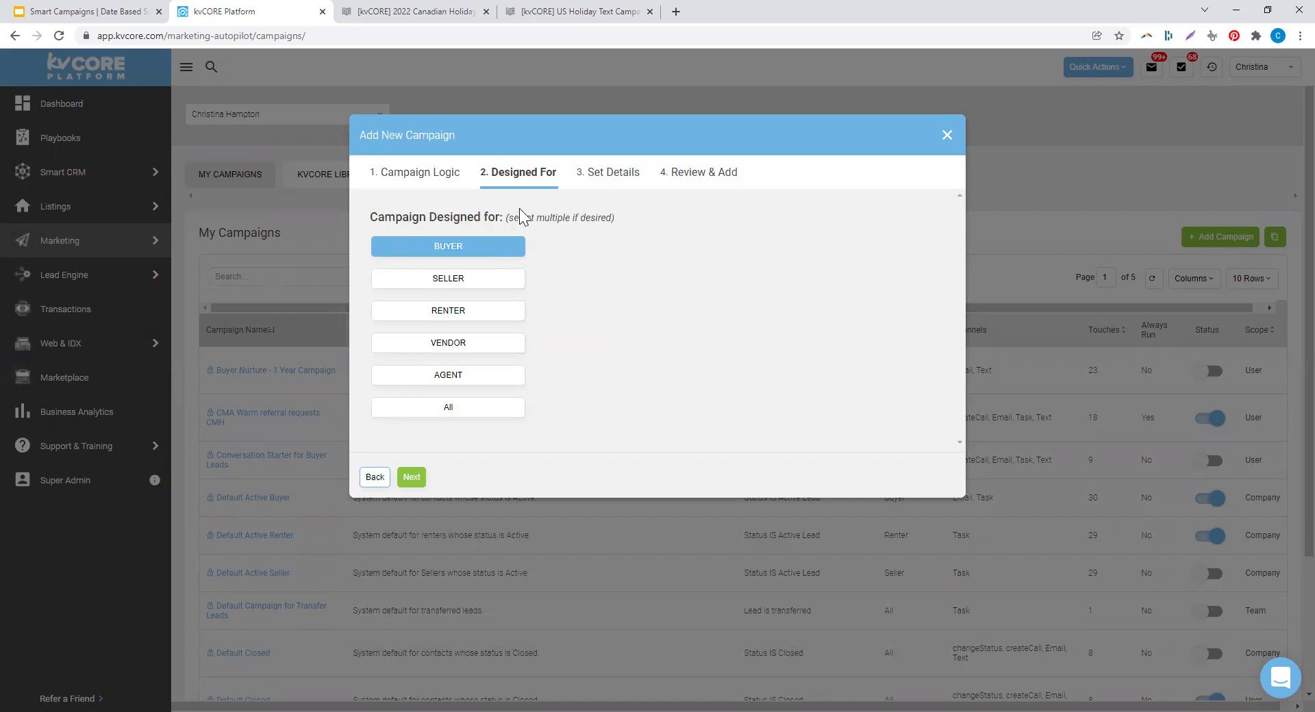
click(441, 255)
click(448, 278)
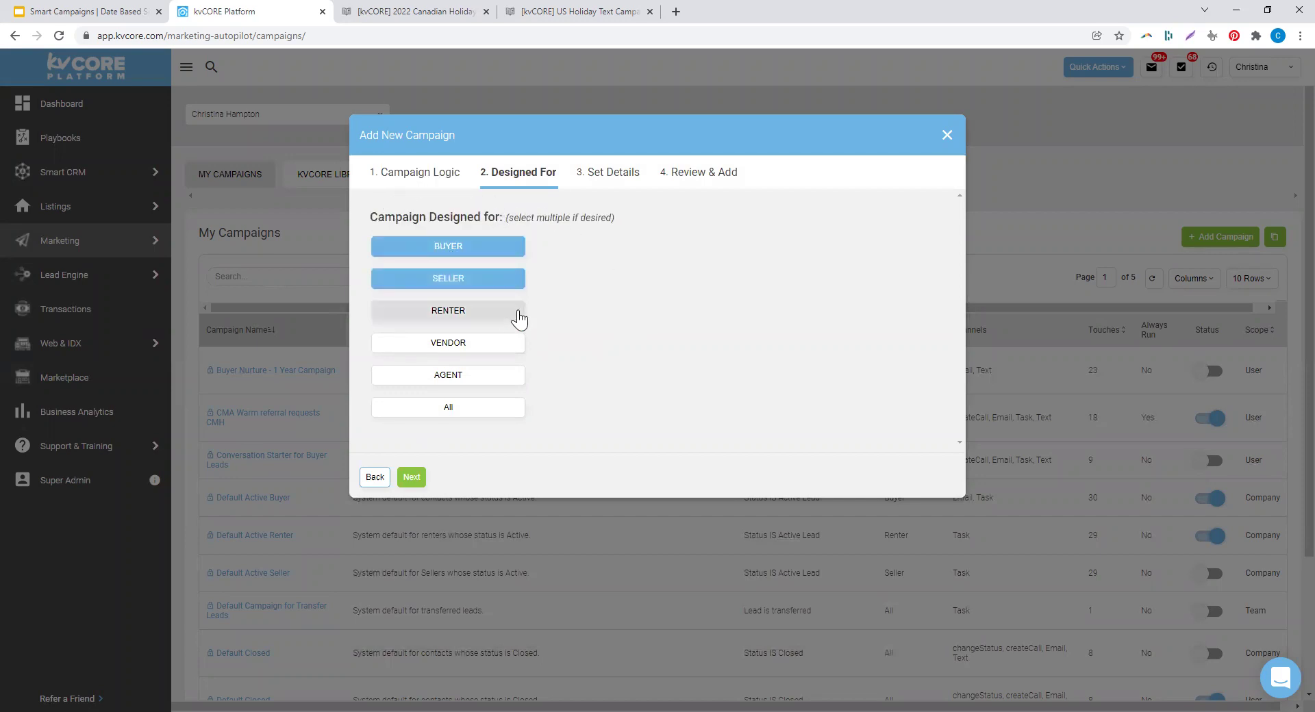
click(449, 407)
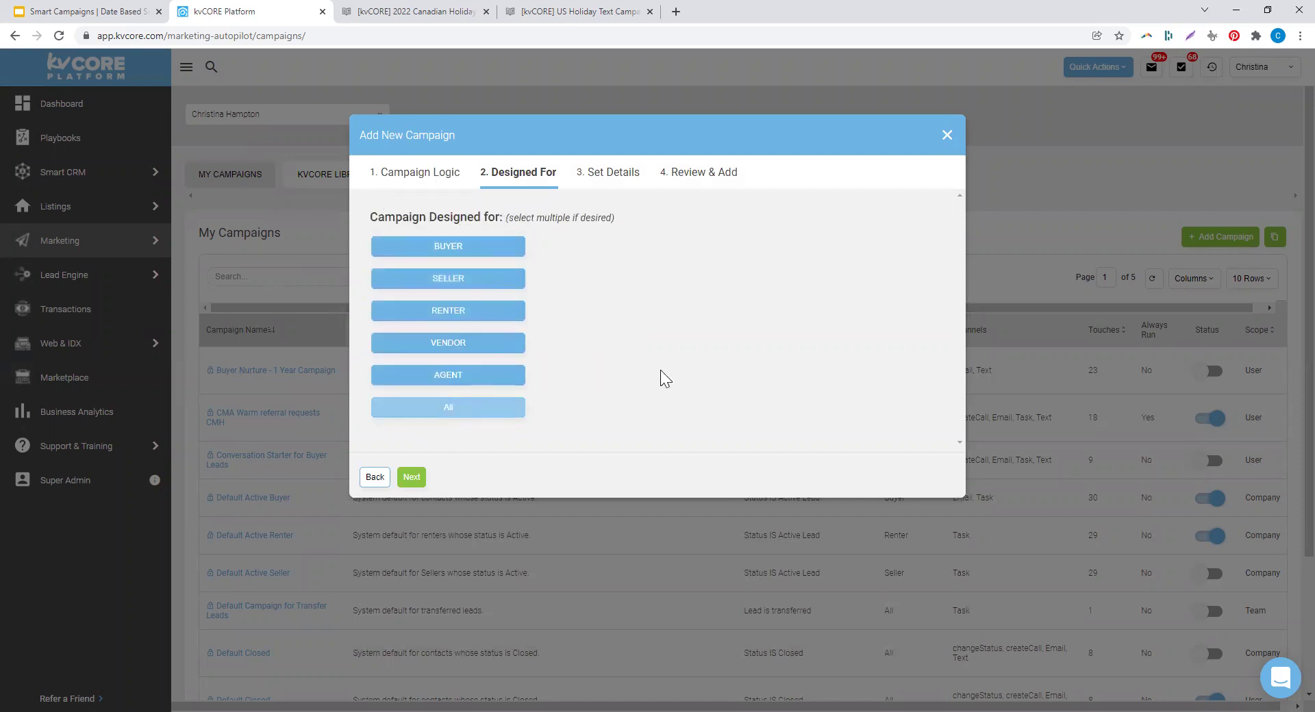
click(413, 478)
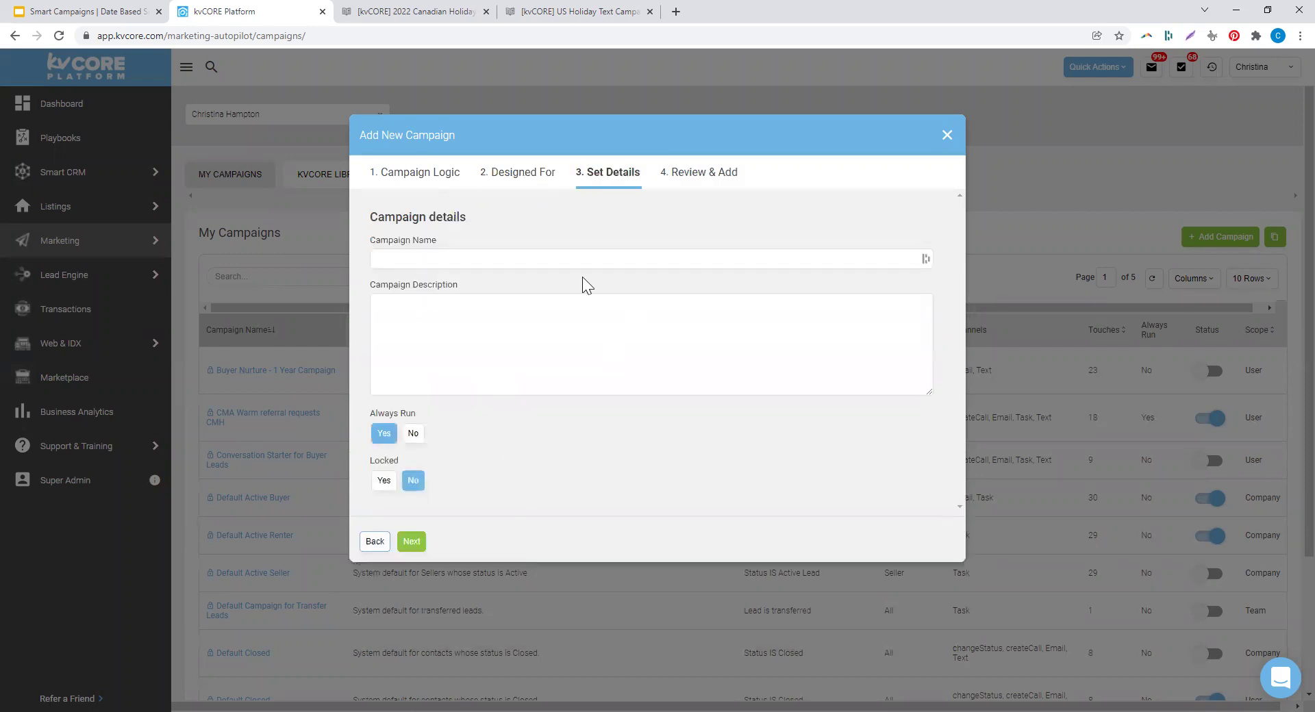
- Name the campaign "Holiday Text (cmh)" and describe it as "Text based holiday greetings campaign (last edited 1/4/22)"
click(528, 259)
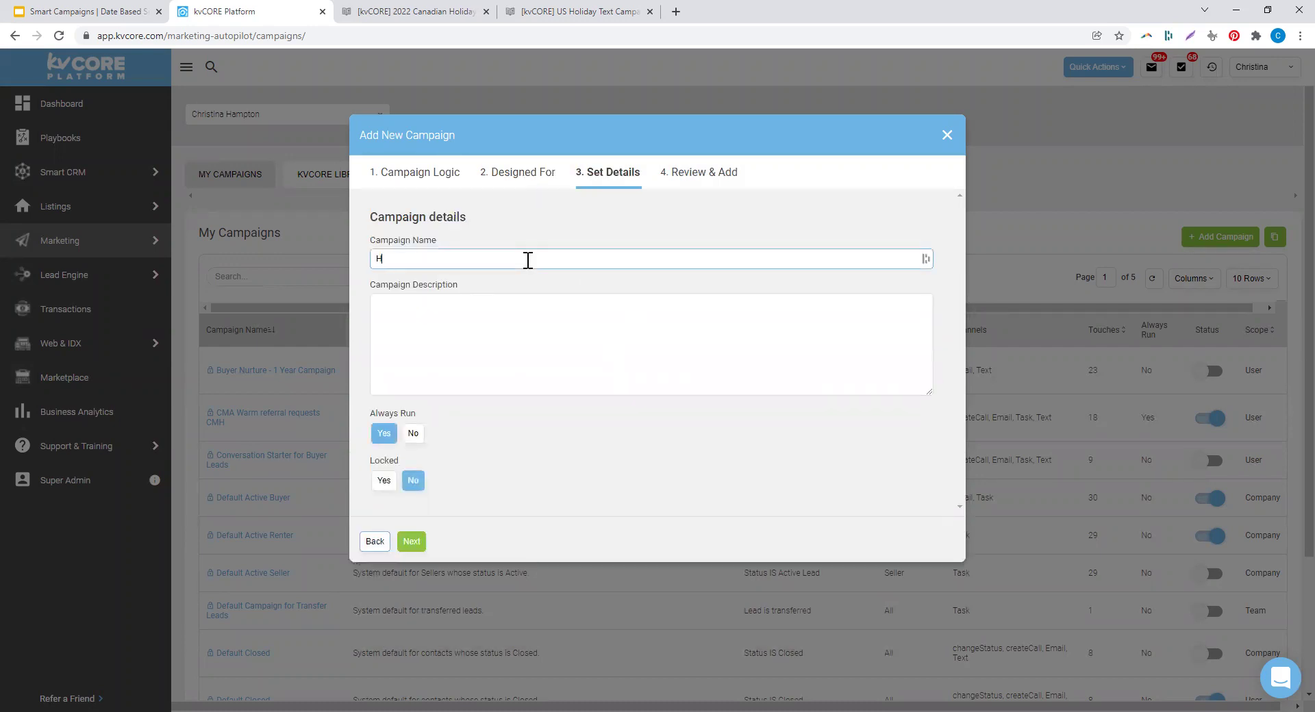
text(Holiday Text (cmh))
click(449, 319)
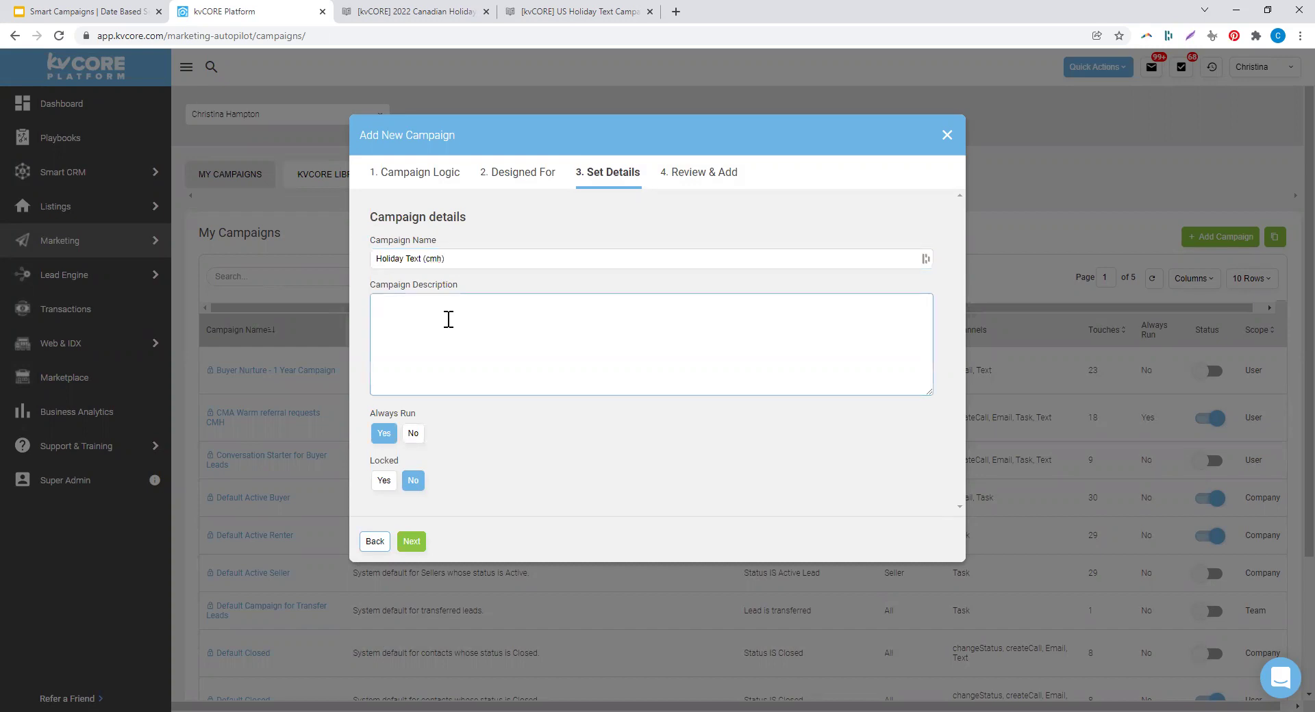
text(Holi)
text(bas)
text(ed holiday greetings)
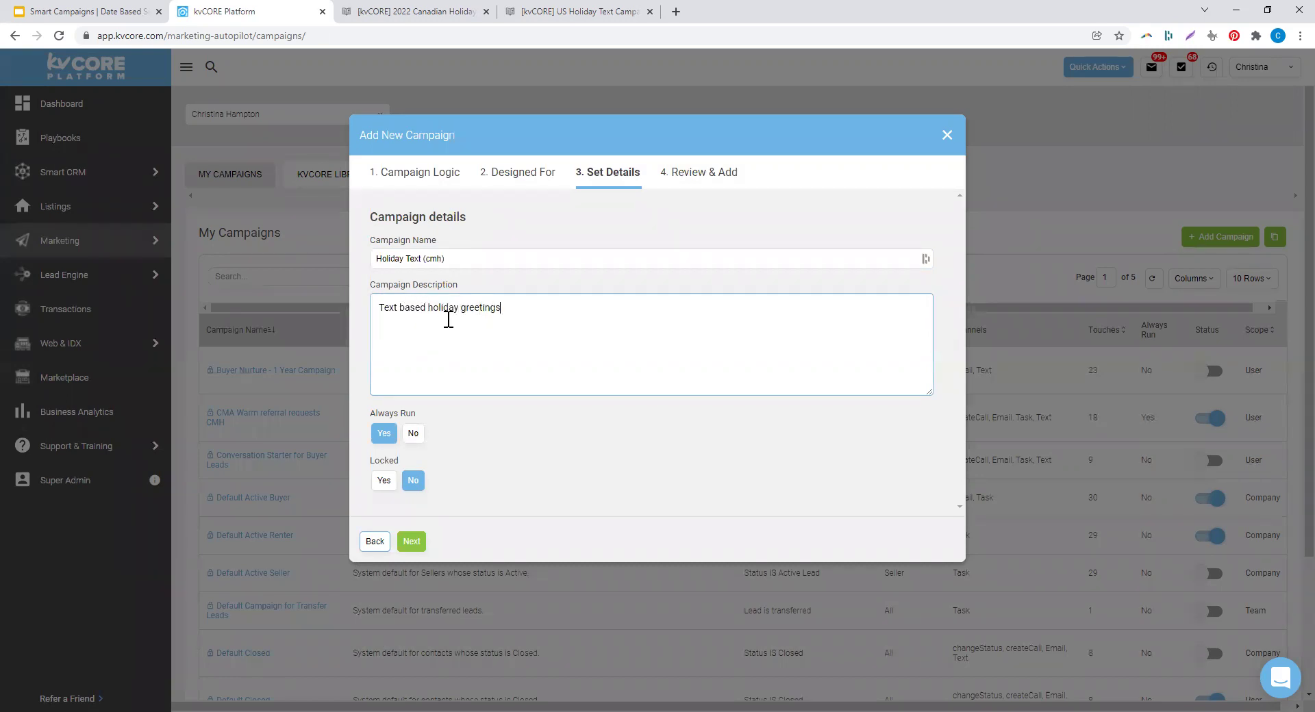
text( campaign (last edited 1/4/)
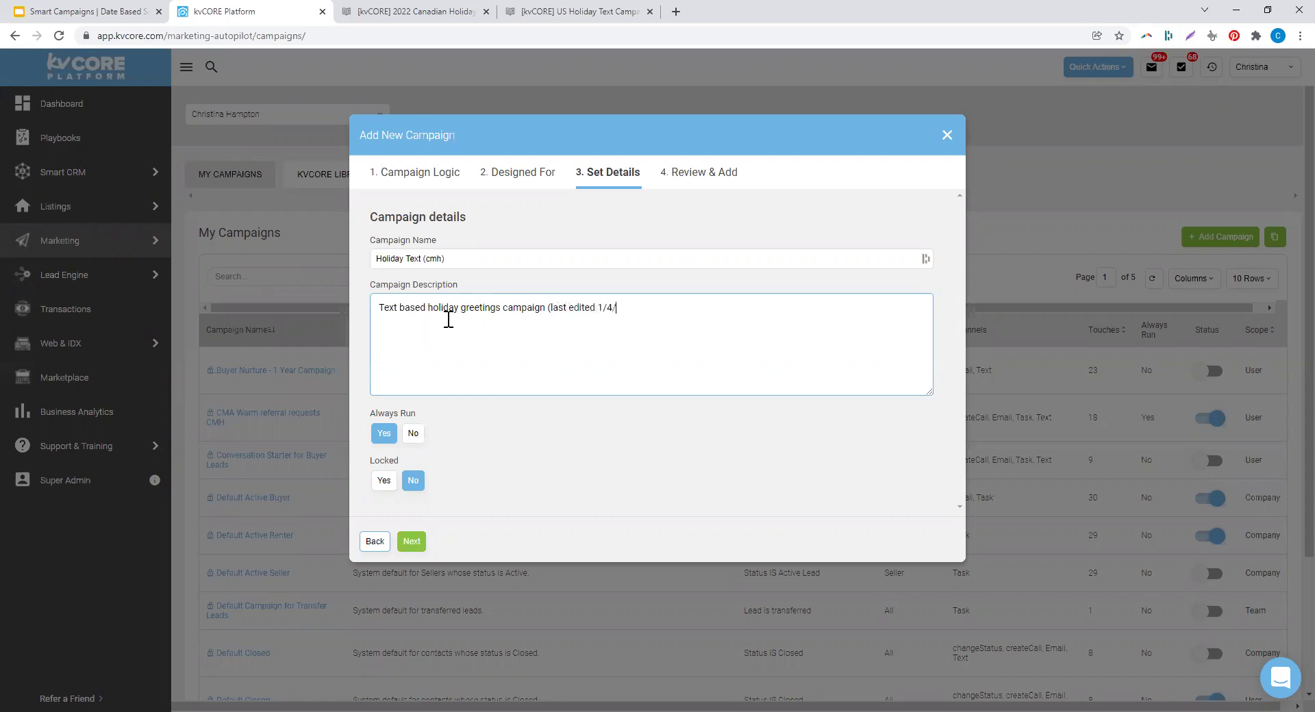
text(22)
- Complete the campaign review and return to the My Campaigns list
click(409, 541)
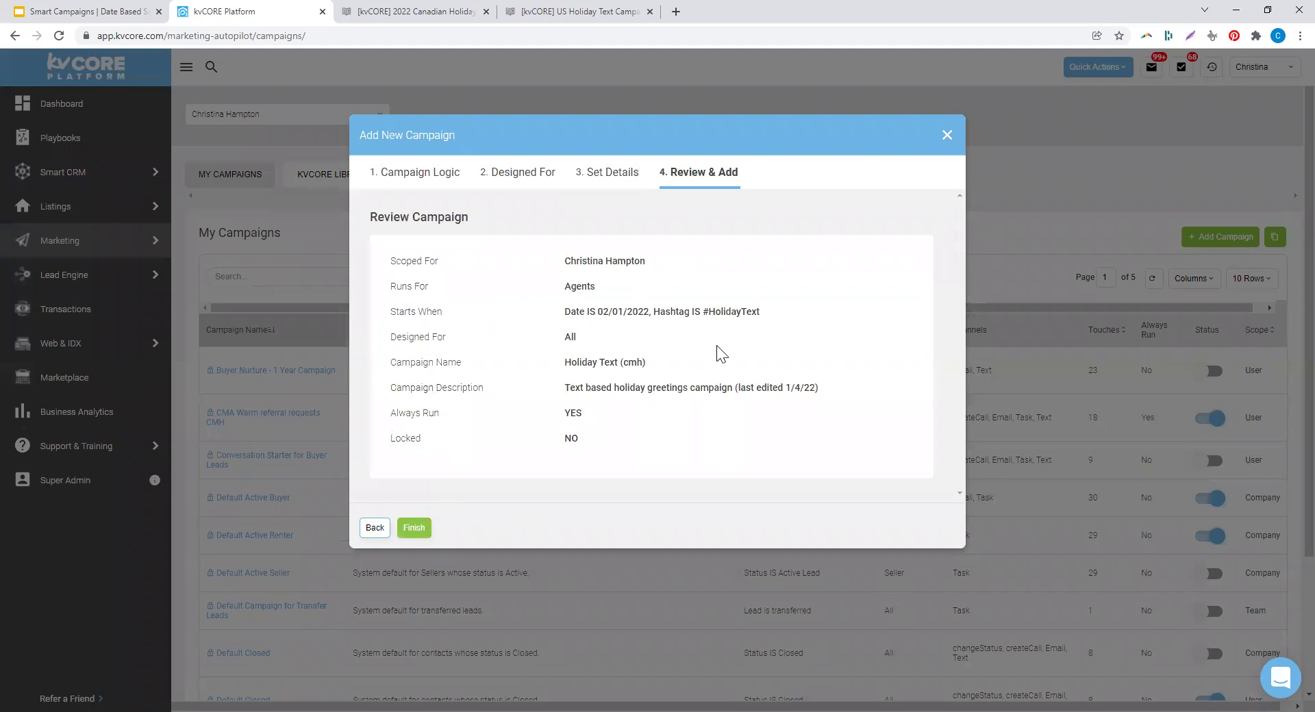
key(Return)
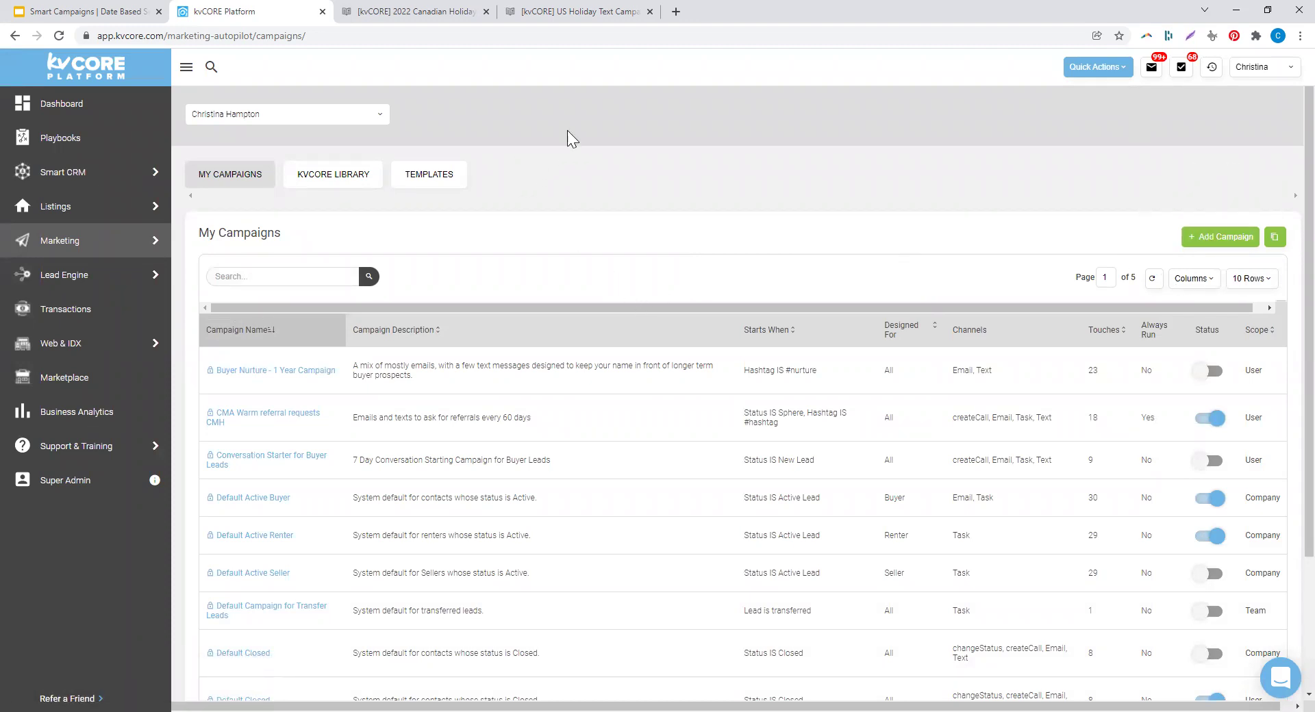
- View the help articles with the US and 2022 Canadian holiday text campaigns, returning to the US article
click(602, 17)
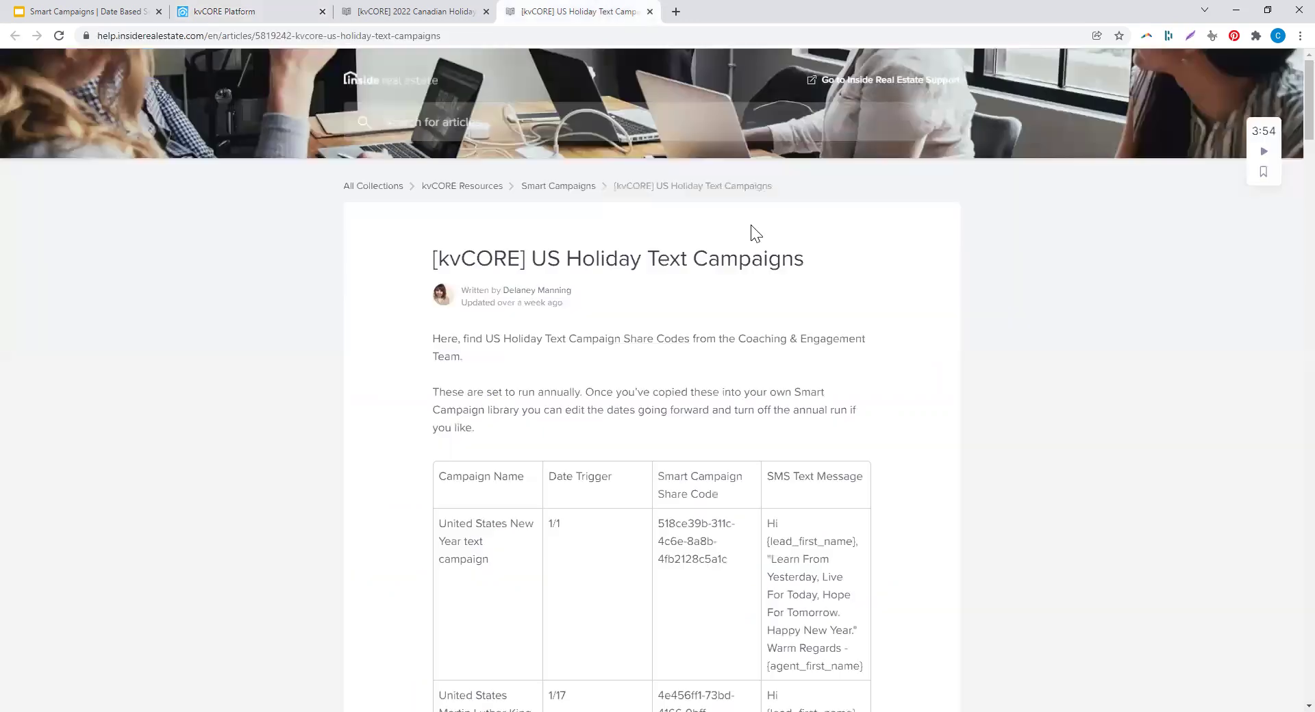
drag(811, 261, 533, 263)
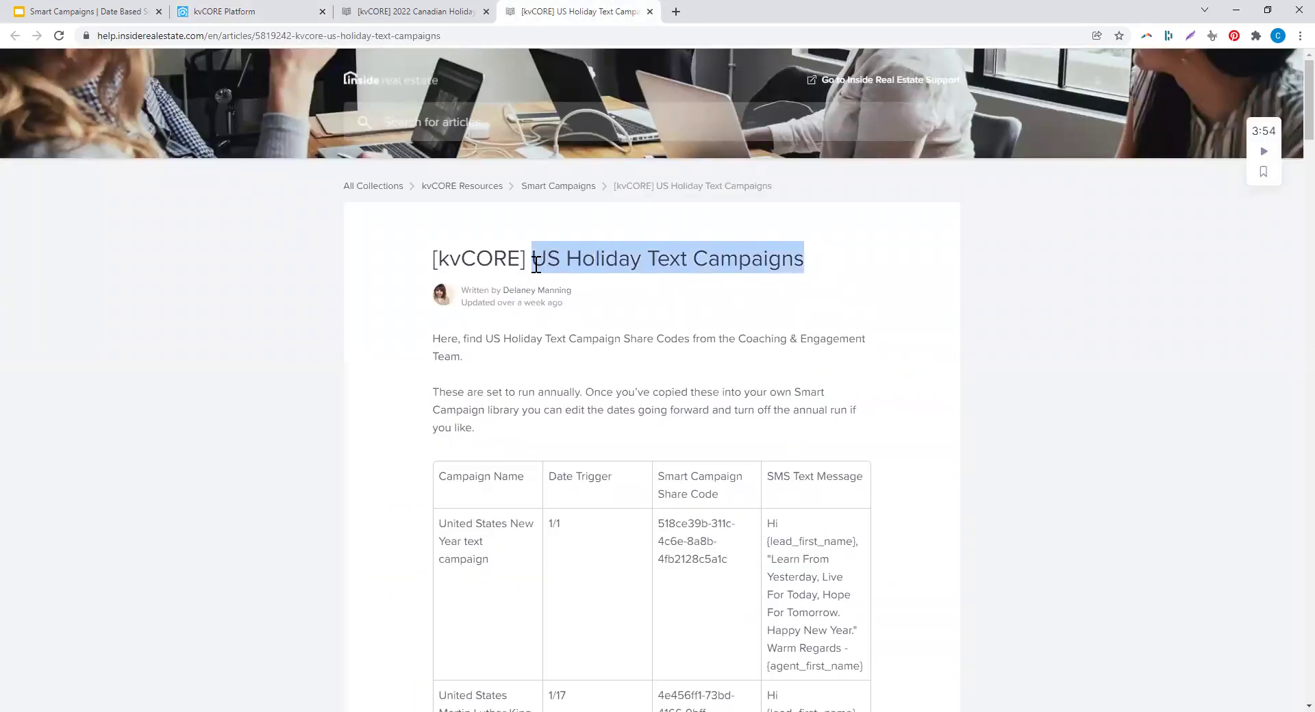
click(417, 12)
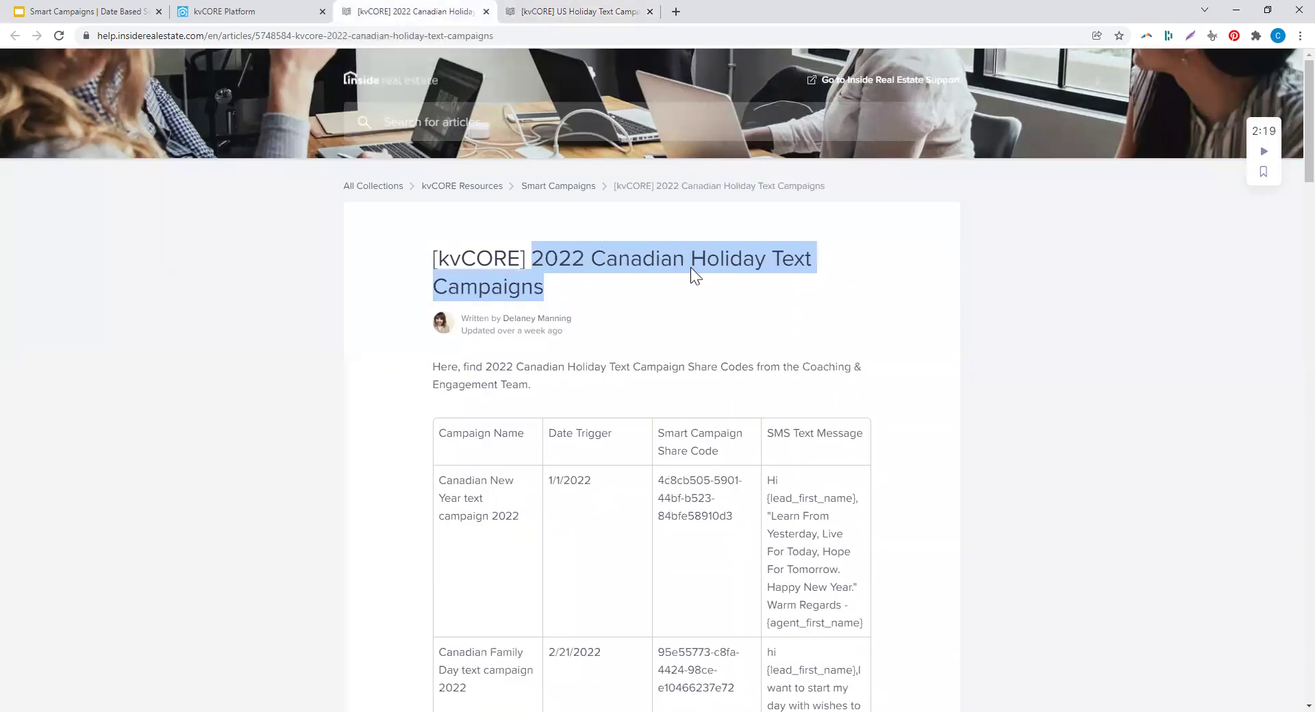
click(586, 10)
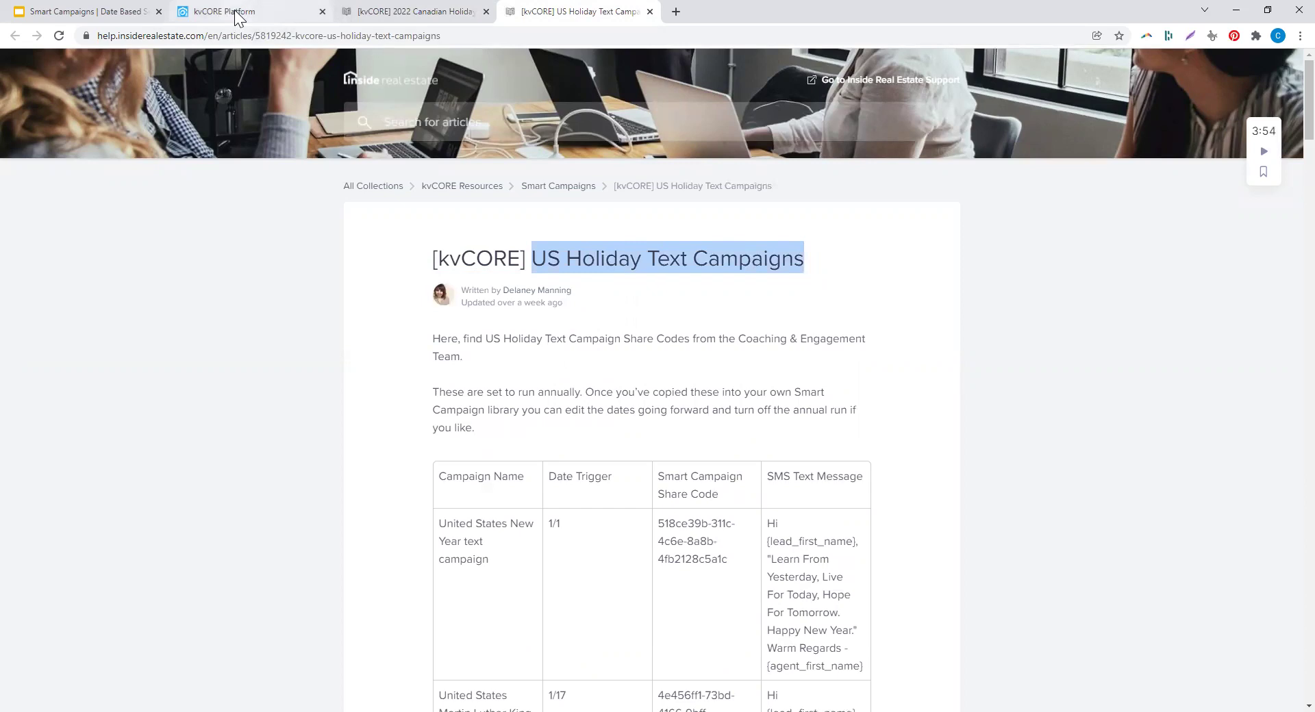
- In kvCORE, search My Campaigns for "holiday" and open the Holiday Text (cmh) campaign
click(237, 16)
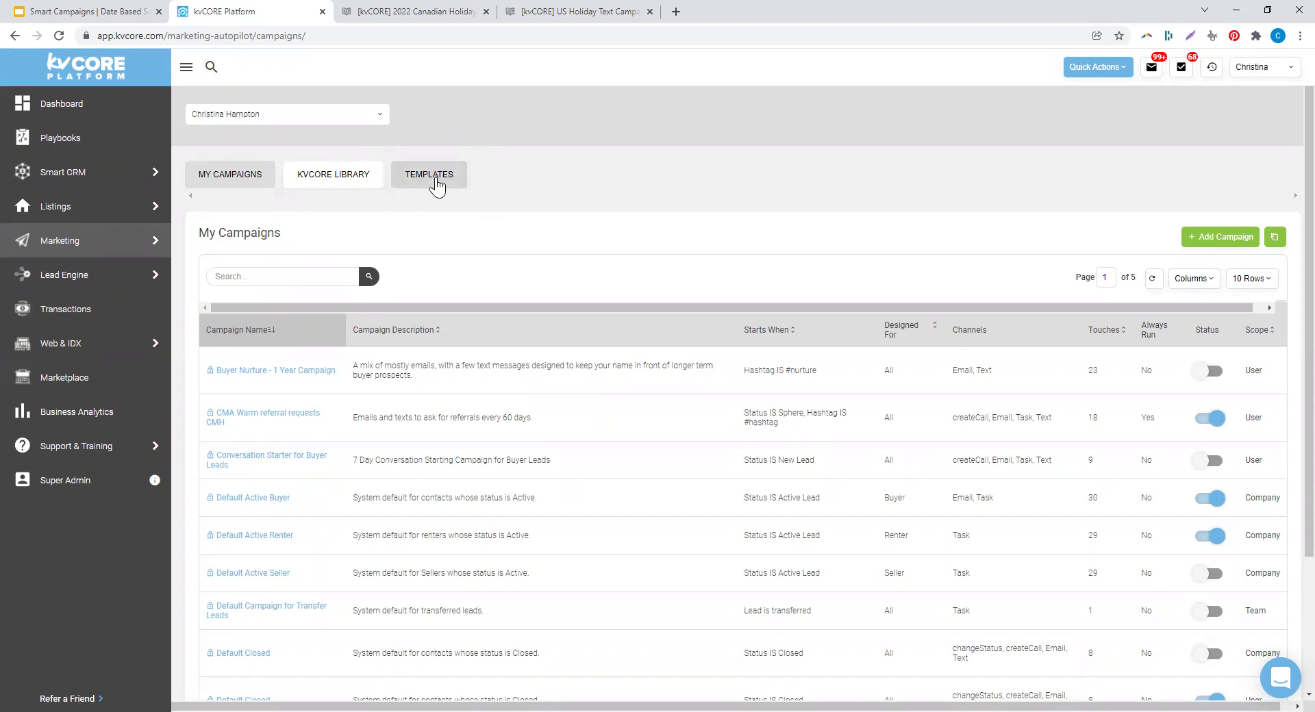
click(274, 276)
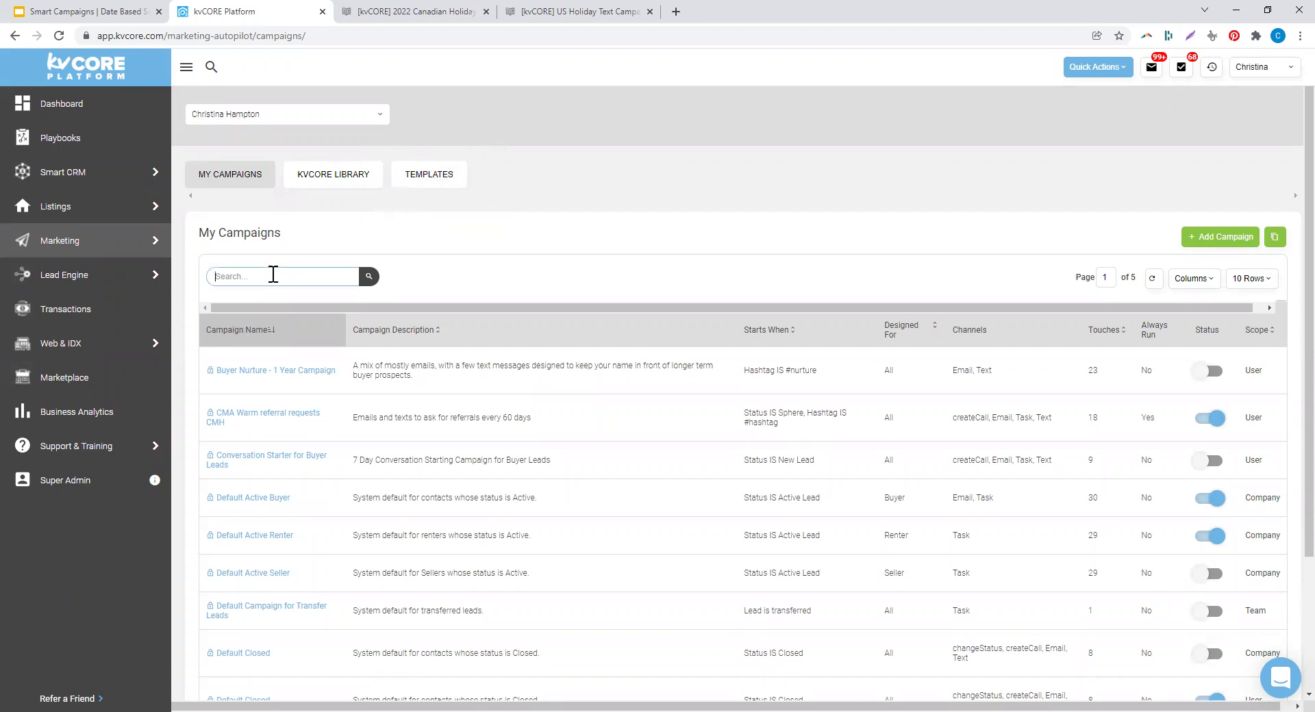
text(holiday)
key(Return)
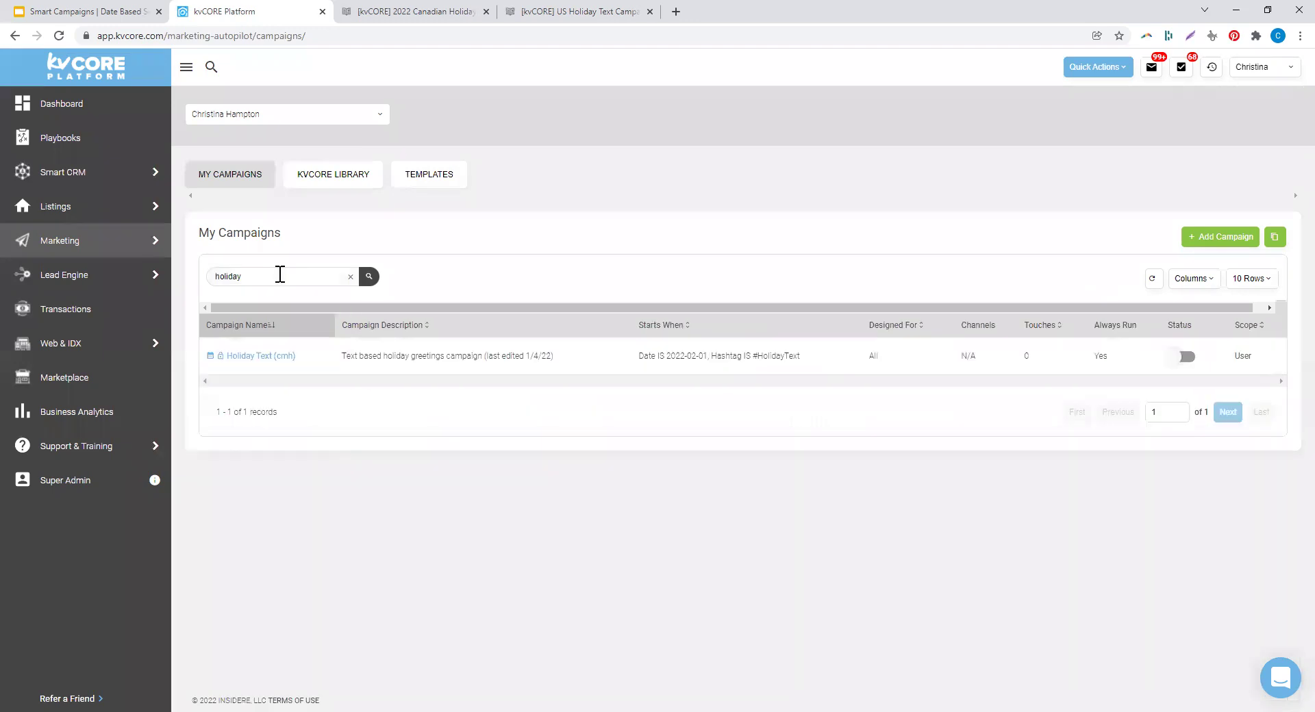
click(259, 358)
click(260, 358)
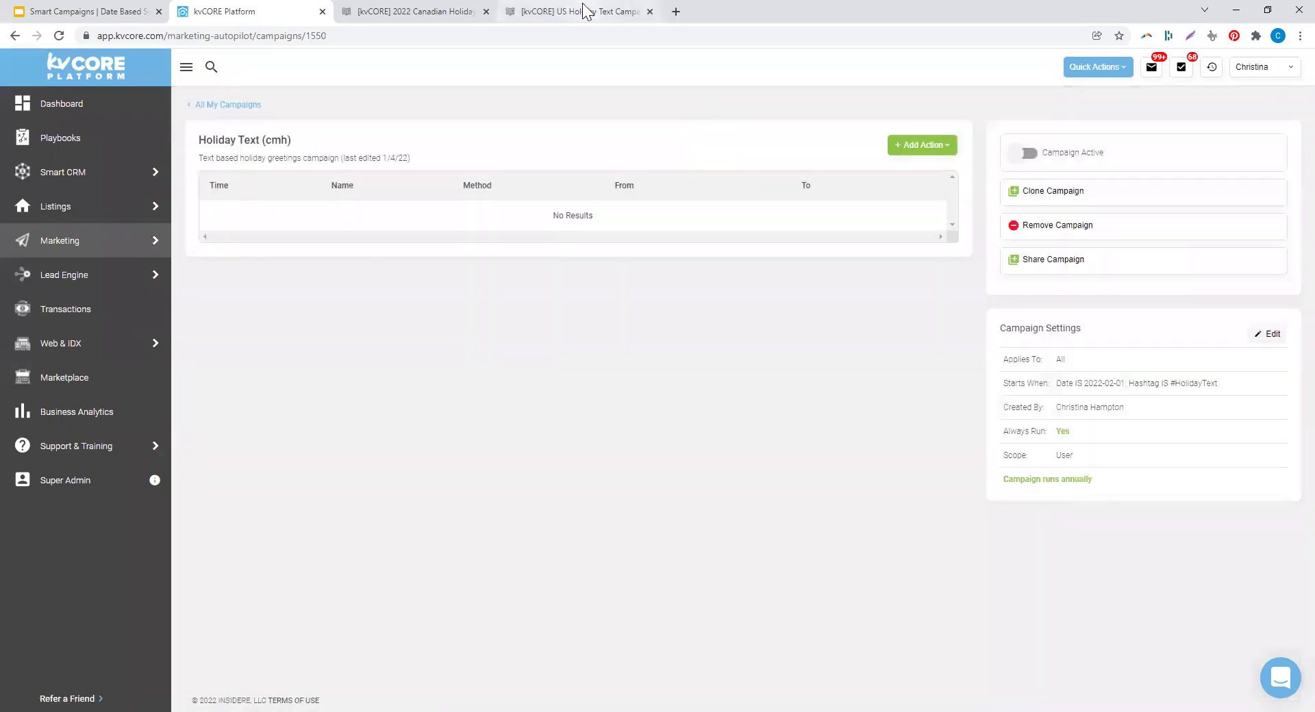
- Look up the United States Groundhog Day text campaign and its trigger date in the US holiday article
click(590, 12)
scroll(749, 404, down, 7)
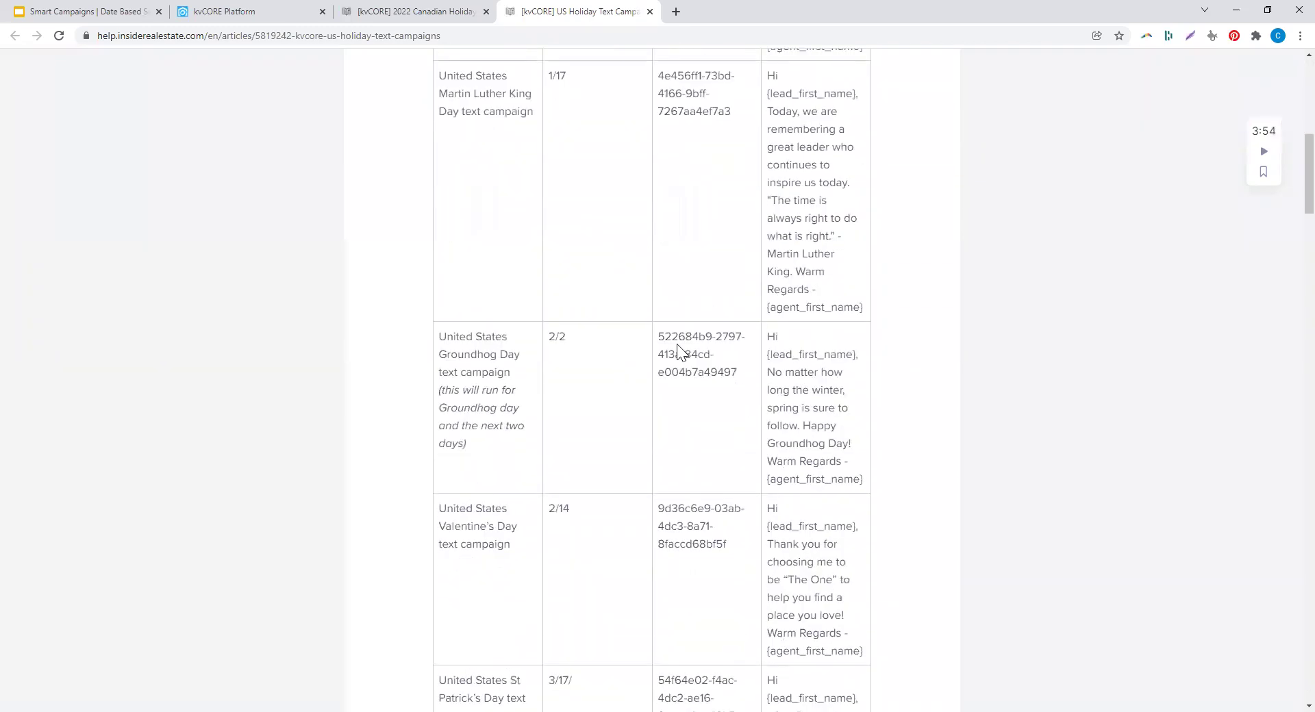
drag(438, 269, 498, 398)
click(594, 329)
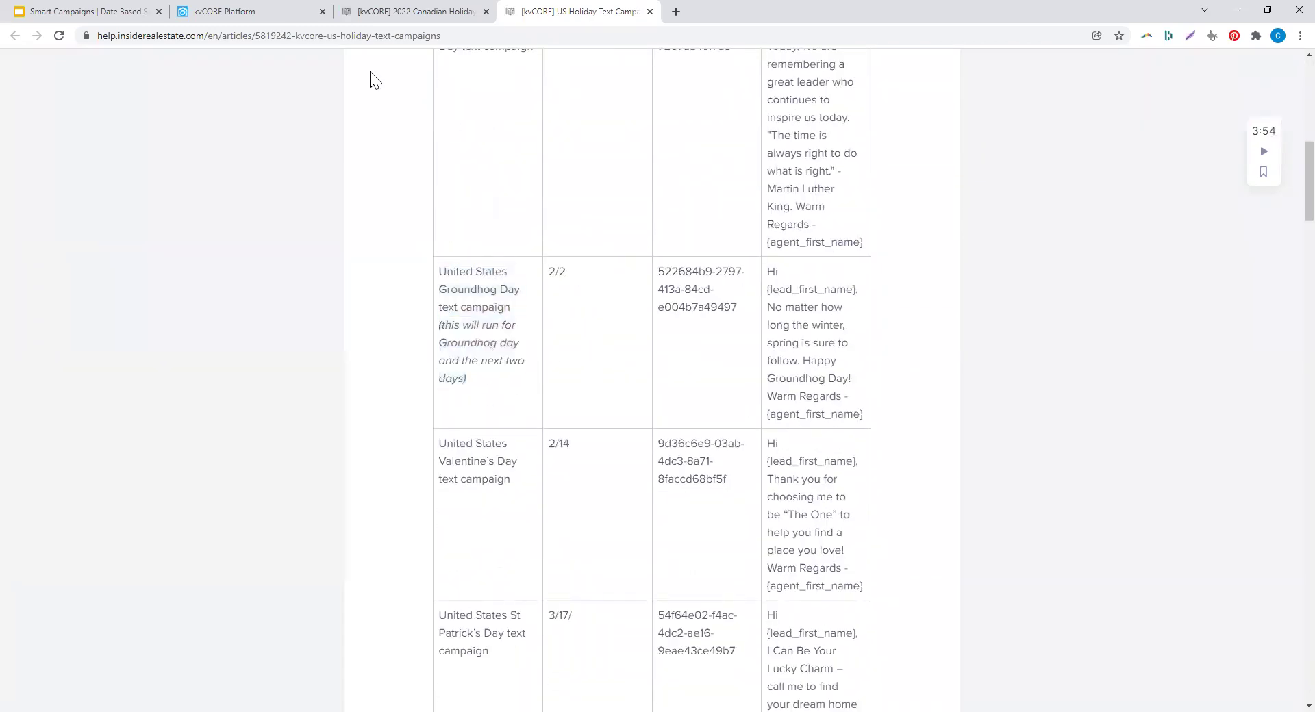
- Back in kvCORE, start a new text action in the Holiday Text (cmh) campaign named "Groundhogs day text"
click(274, 14)
click(930, 145)
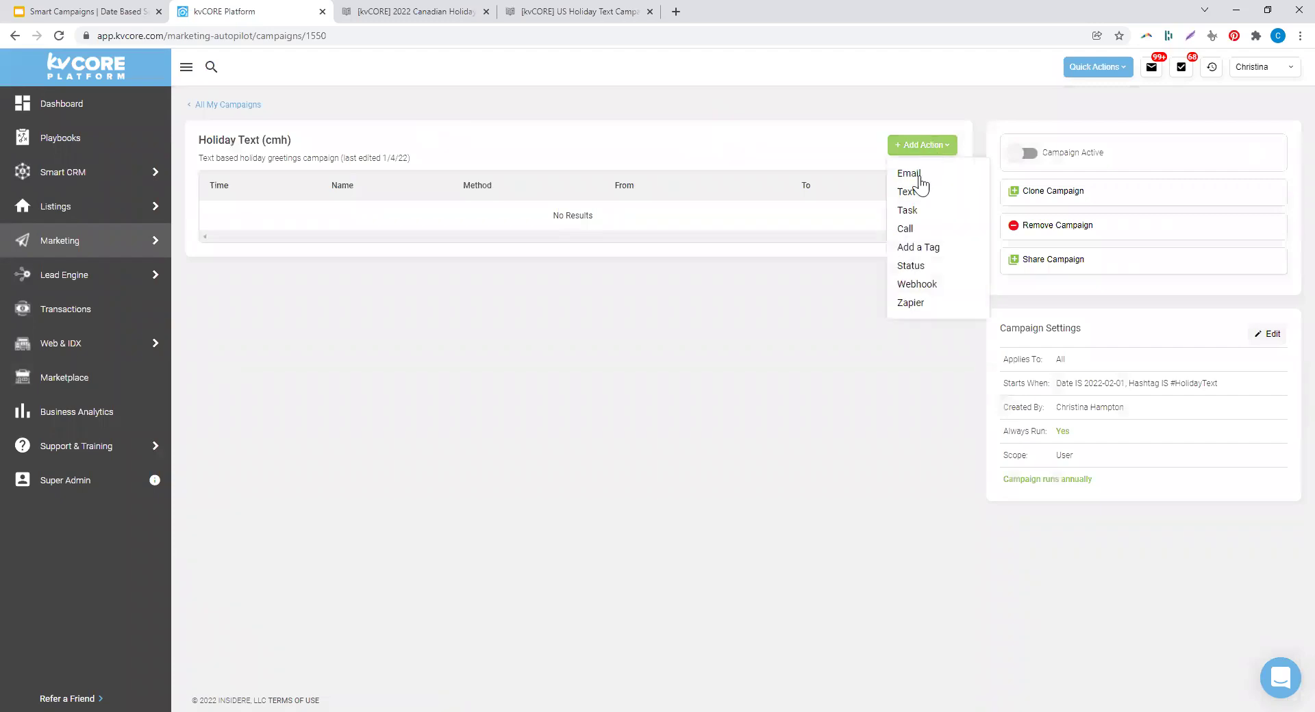
click(905, 201)
click(505, 187)
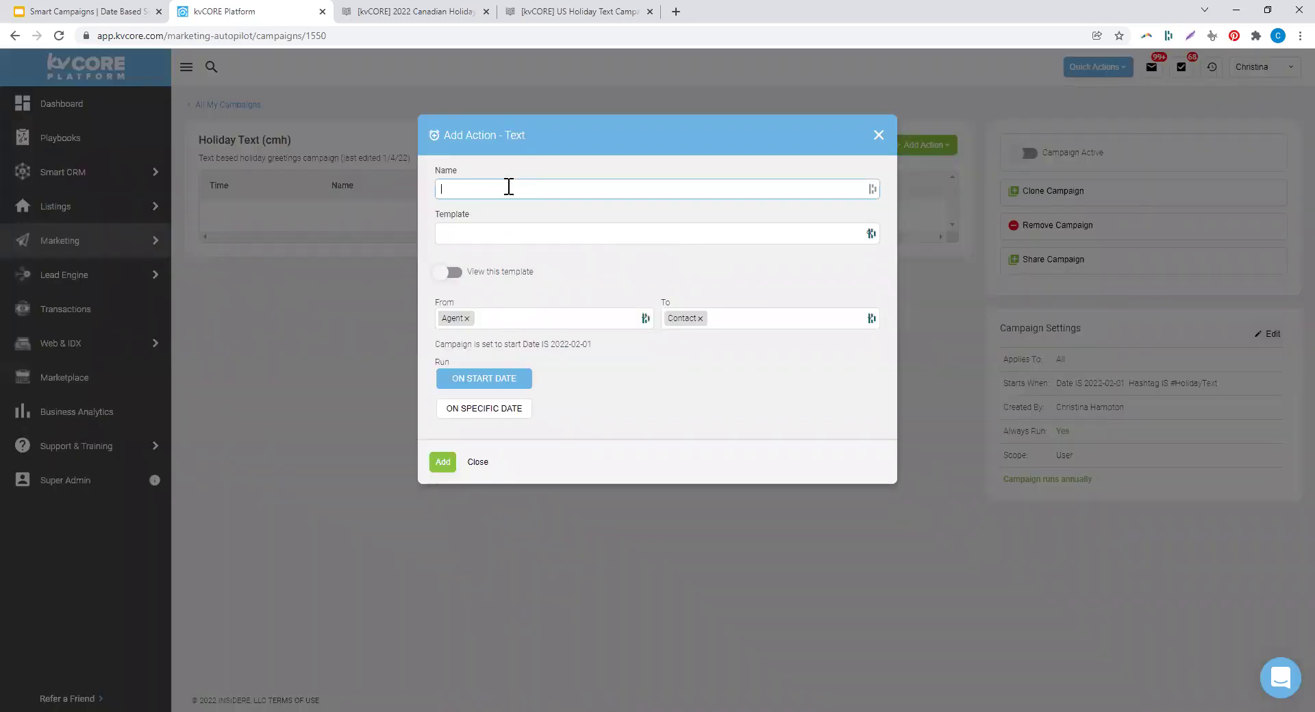
text(Groundhogs day text)
- Assign the United States Groundhog Day text campaign template to the Groundhogs day text action
click(479, 232)
click(867, 261)
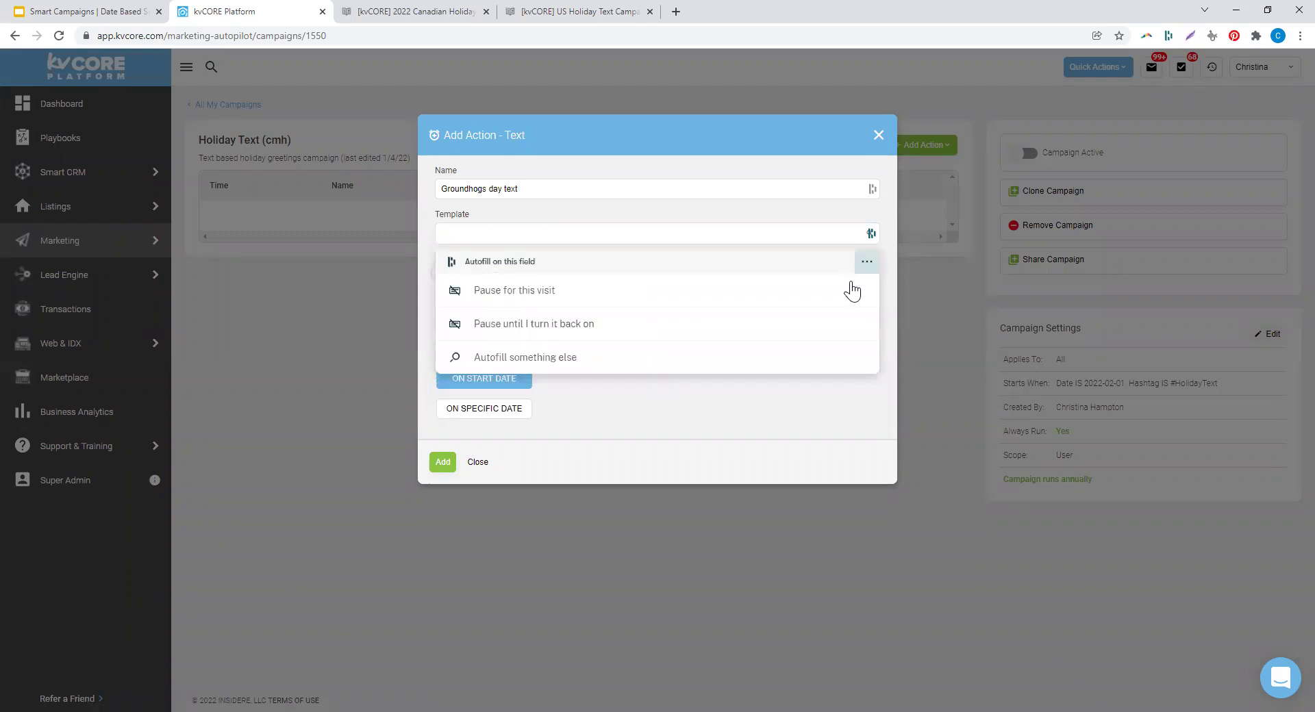
click(812, 313)
click(525, 234)
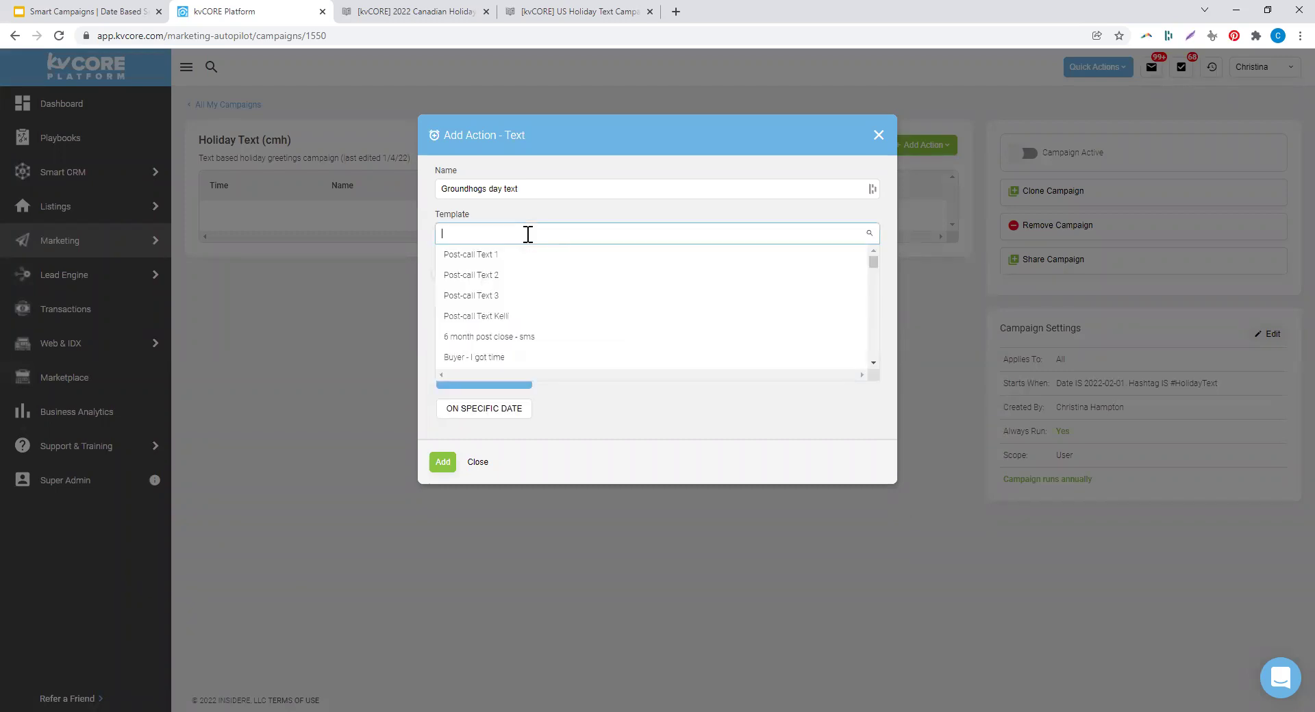
text(go)
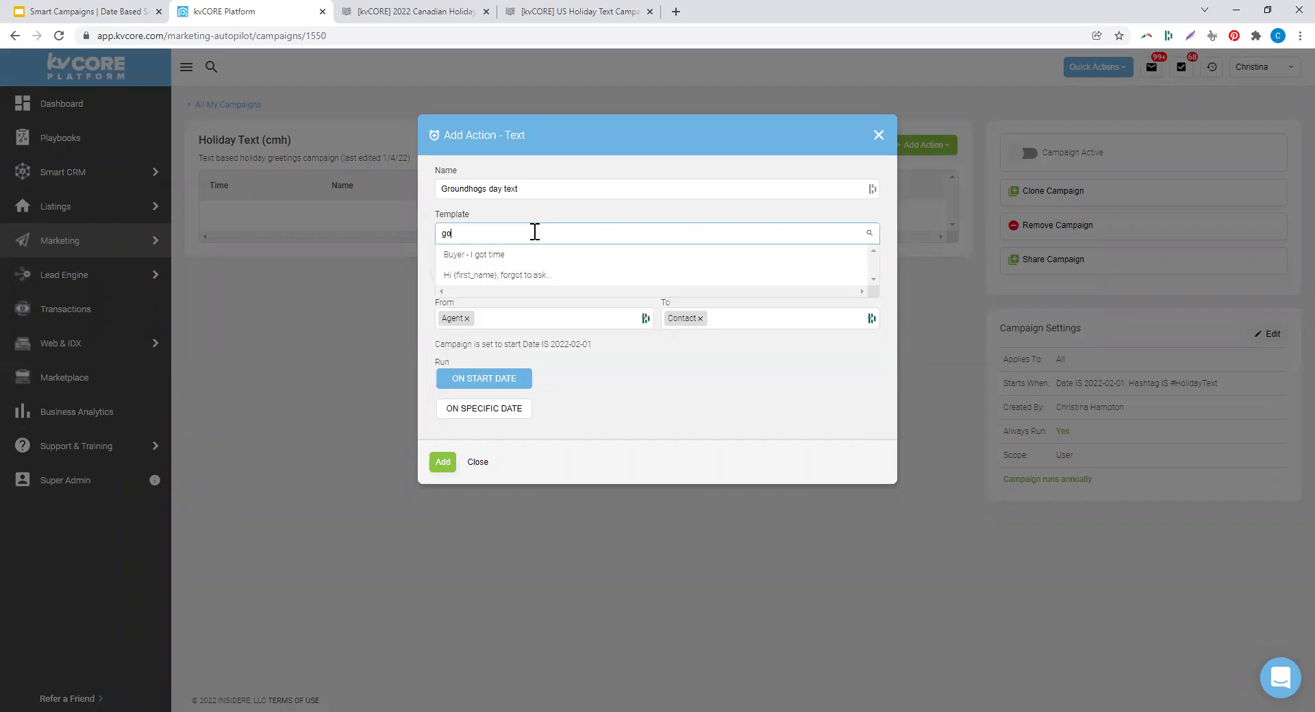
key(BackSpace)
text(roun)
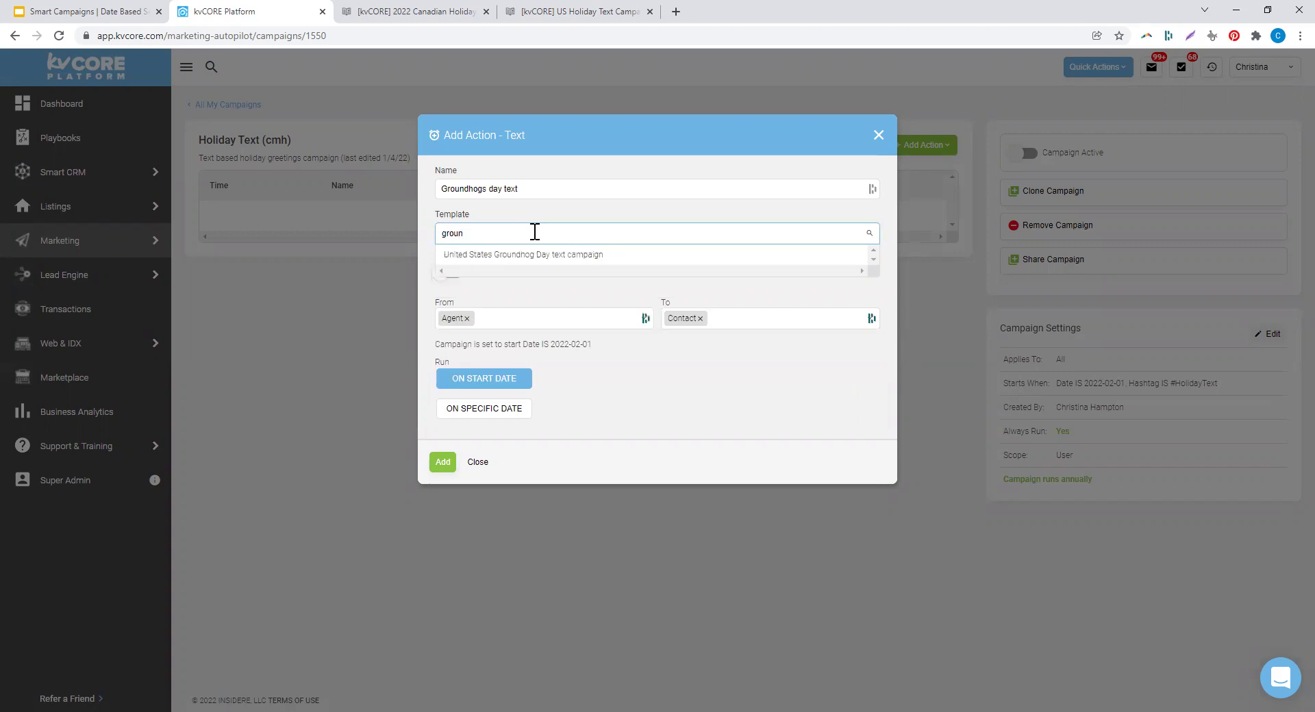
click(525, 254)
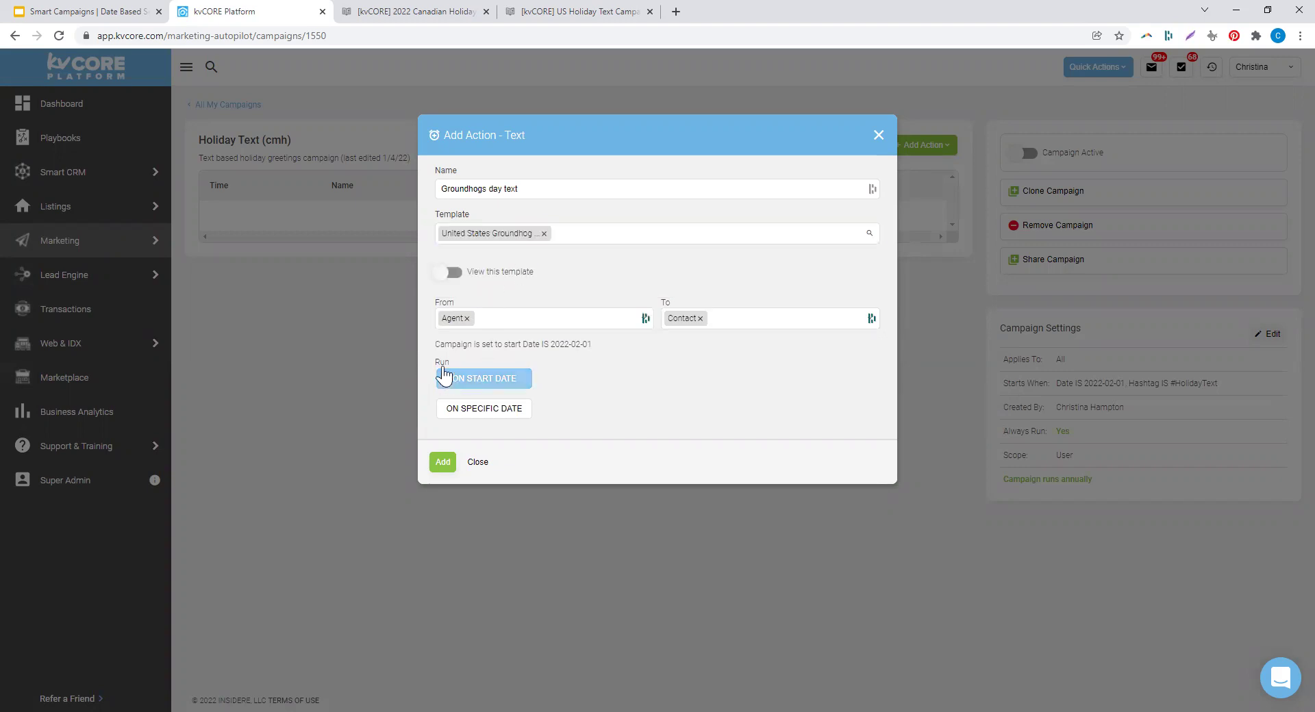
- Set the Groundhogs day text to run on the specific date 02/02/2022 and add it to the campaign
drag(436, 345, 601, 345)
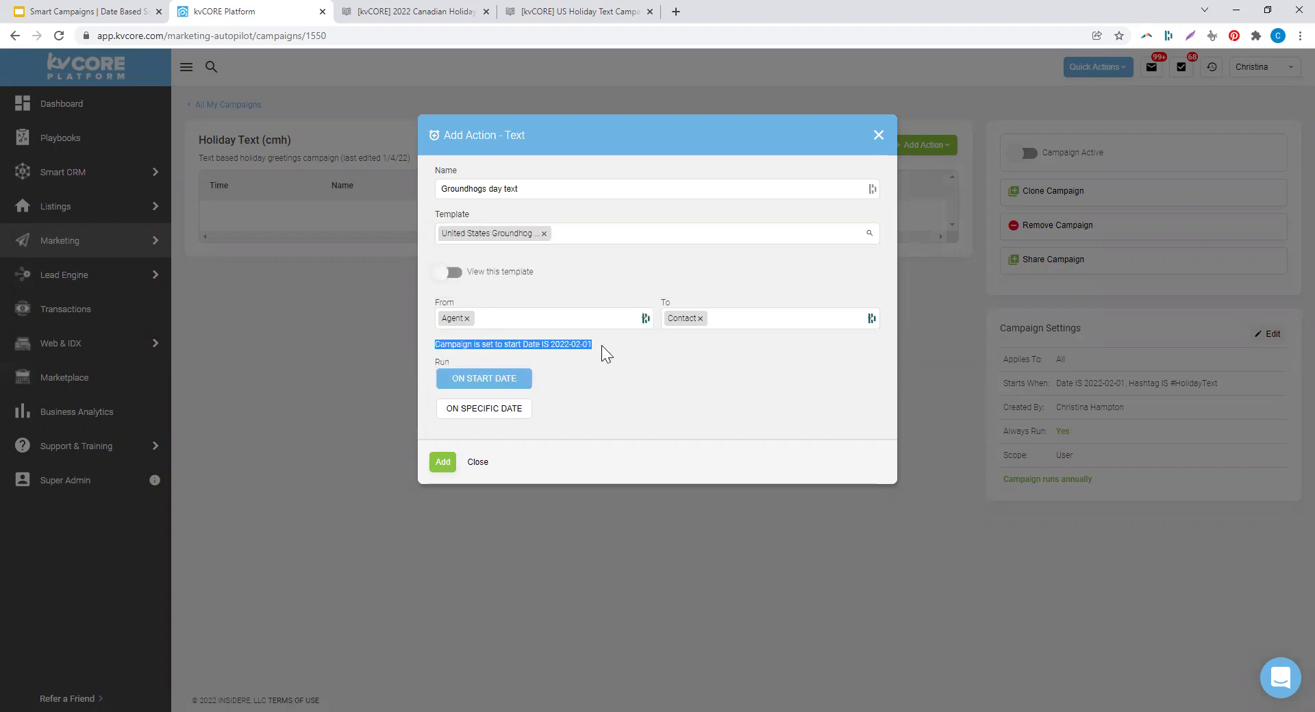
click(470, 410)
click(605, 408)
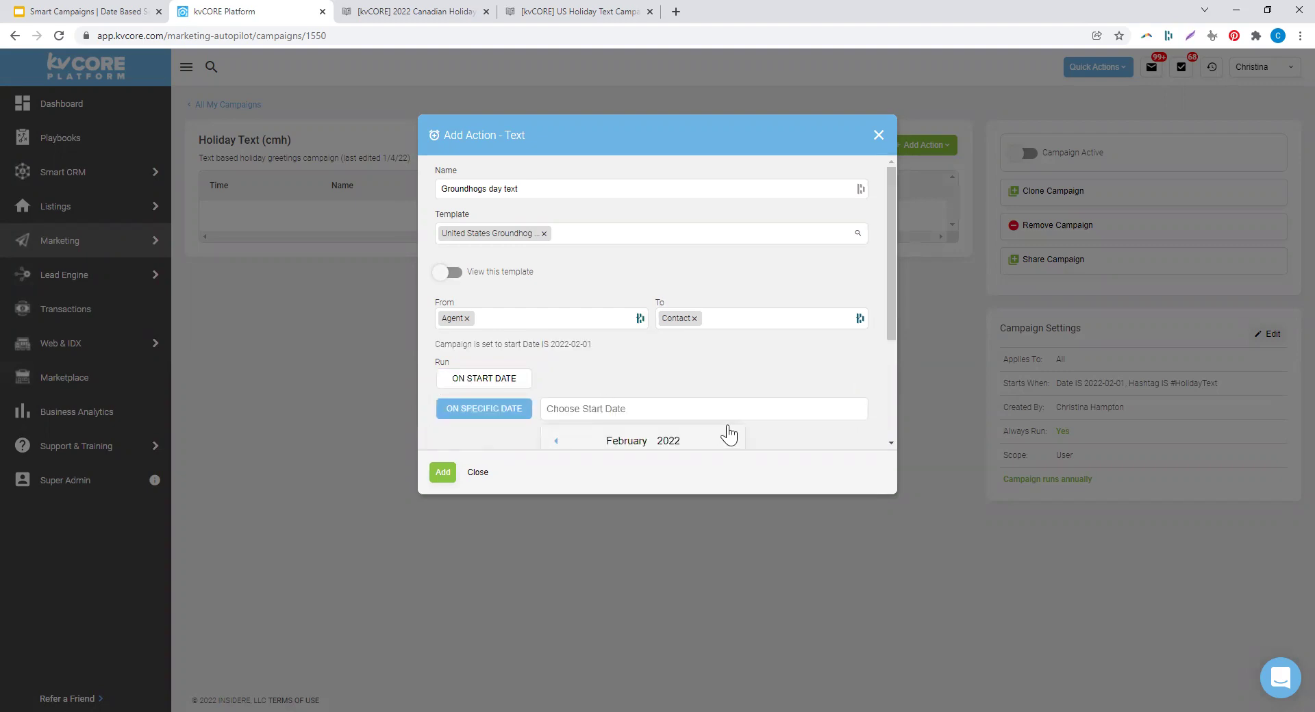
scroll(729, 433, down, 3)
click(616, 330)
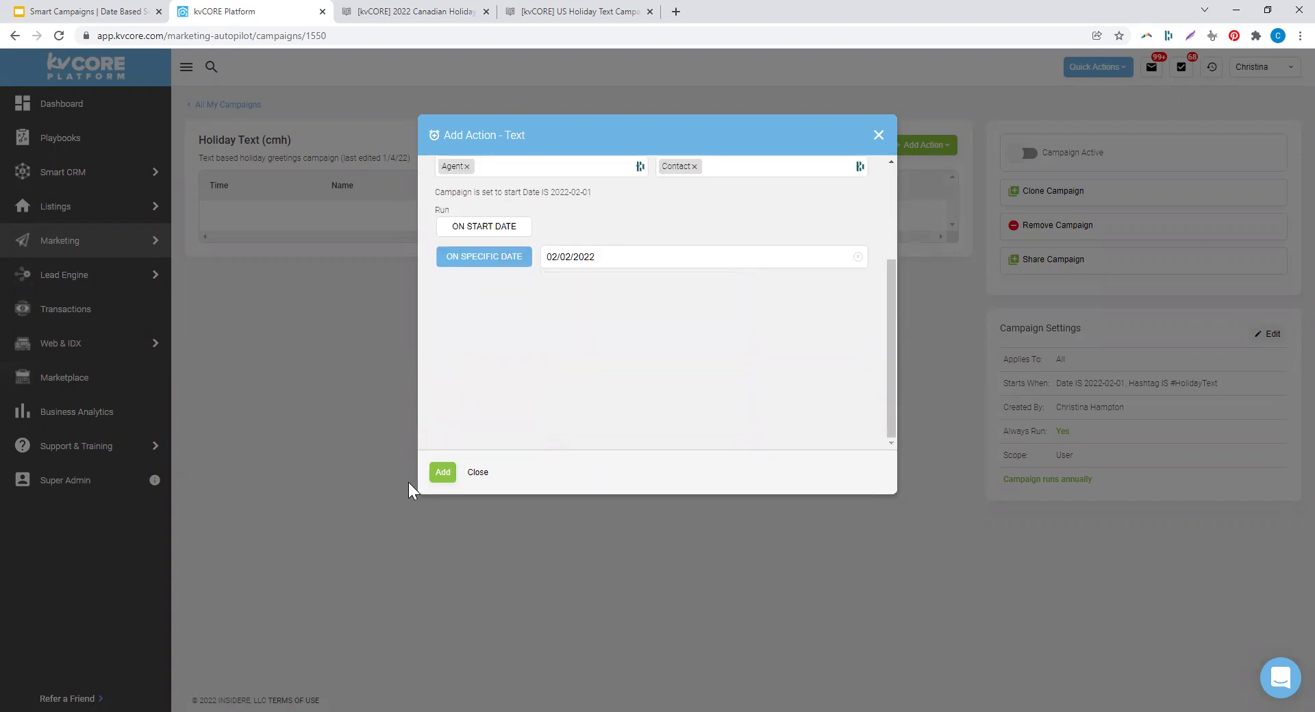
click(442, 473)
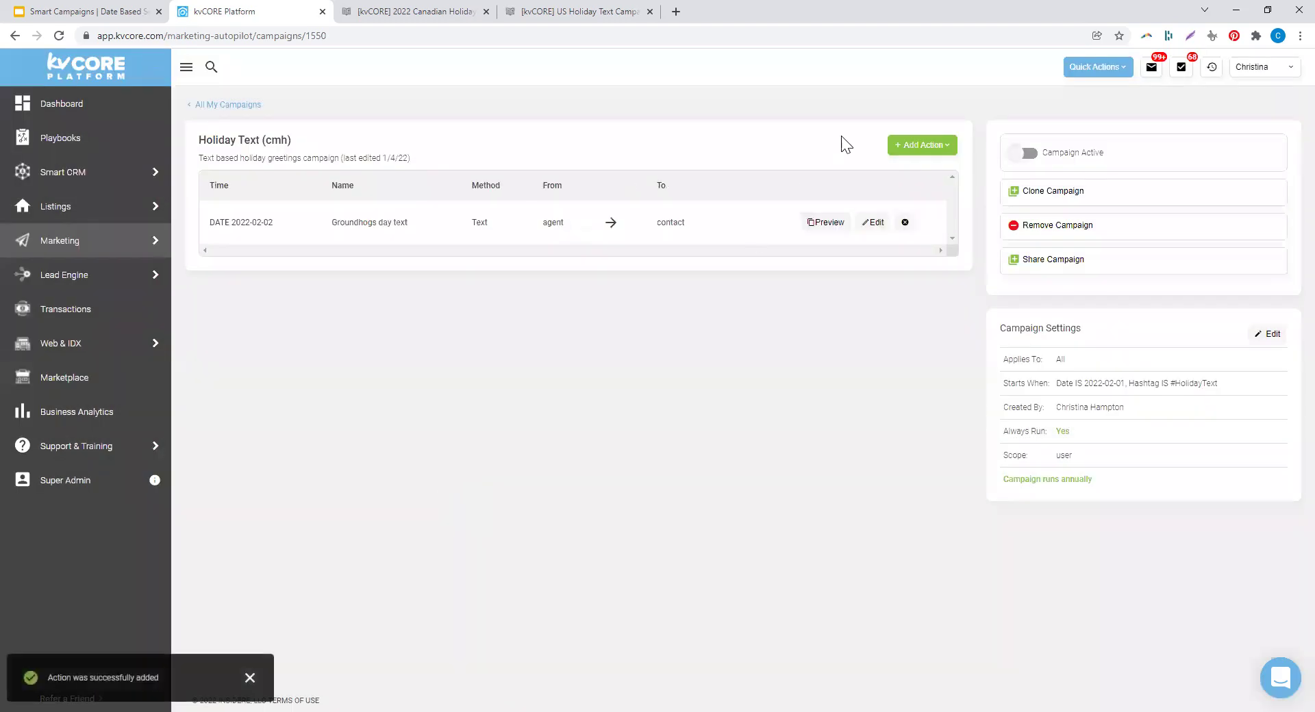
- Start another text action in the campaign and name it "st. Patrick's day"
click(921, 146)
click(911, 193)
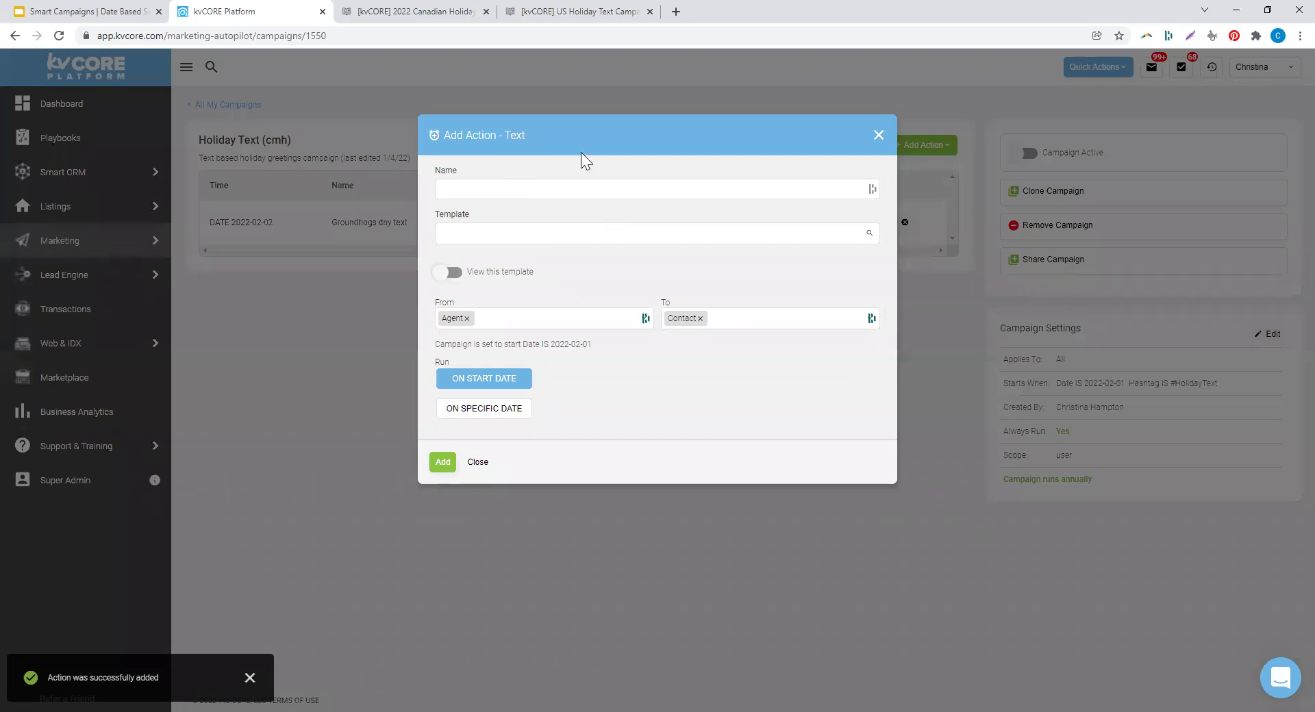
click(648, 179)
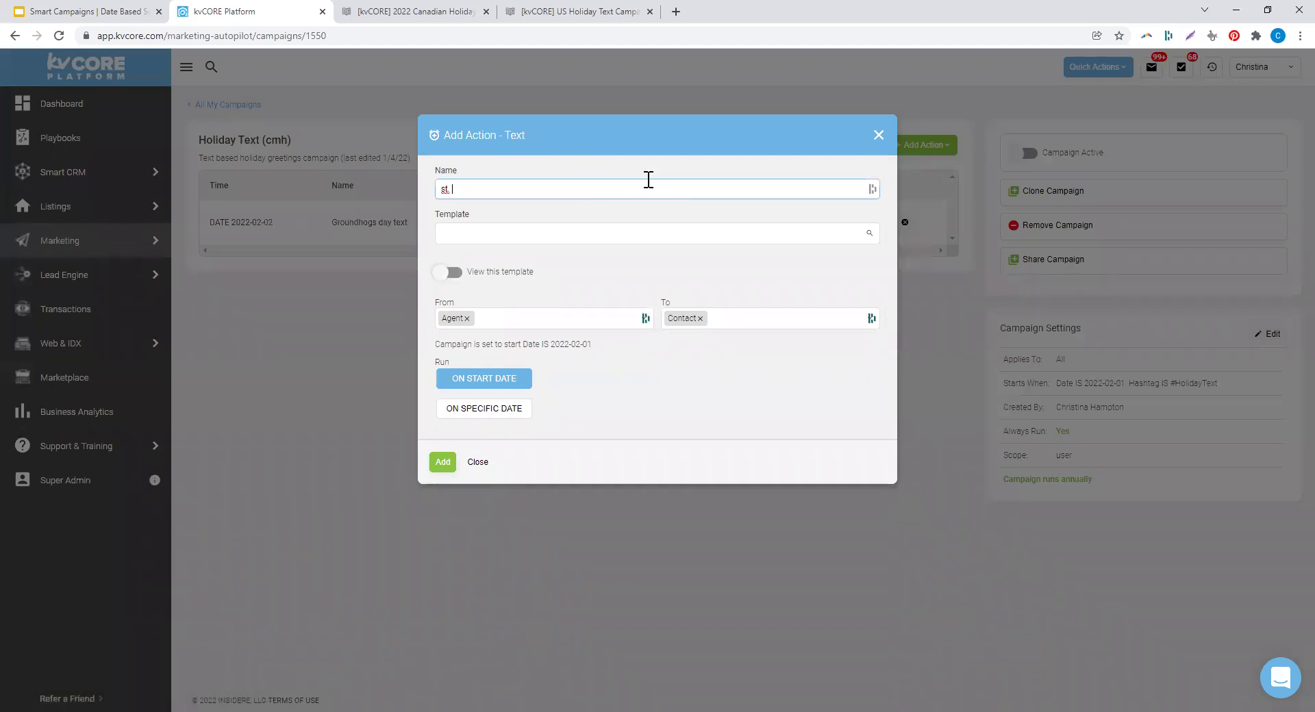
text(st. Patty's)
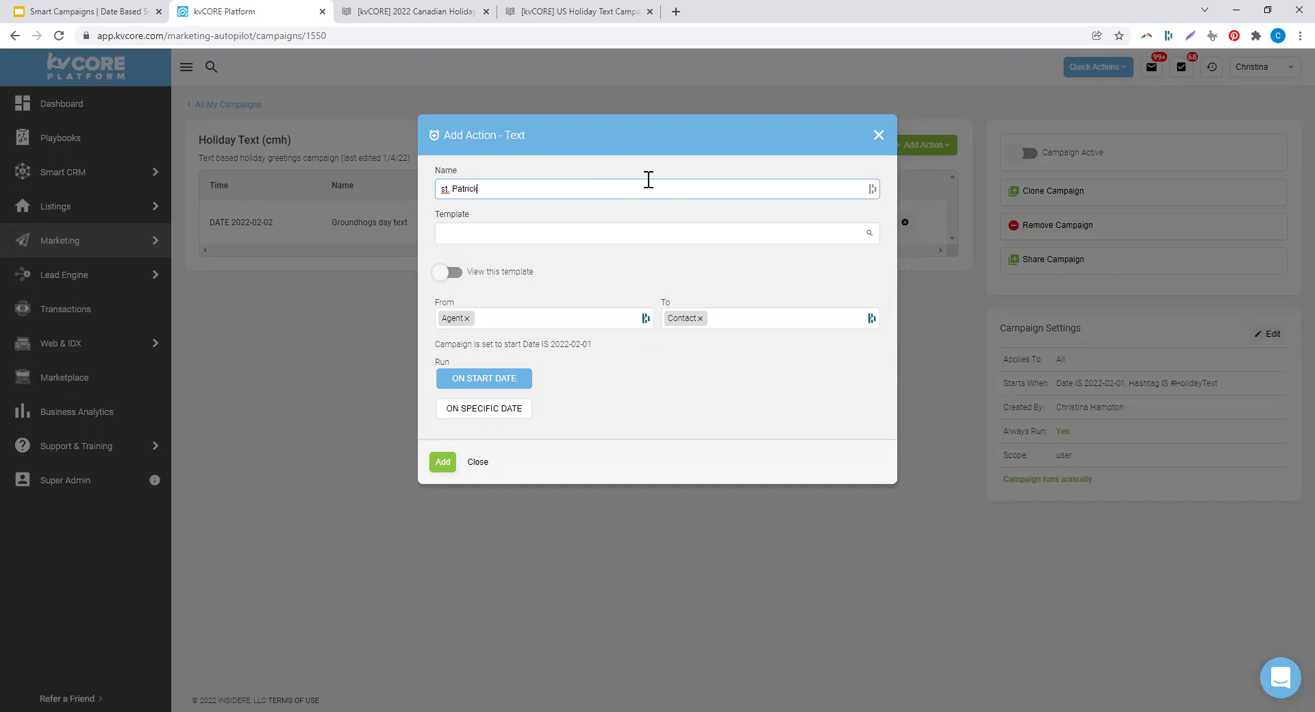
text(day)
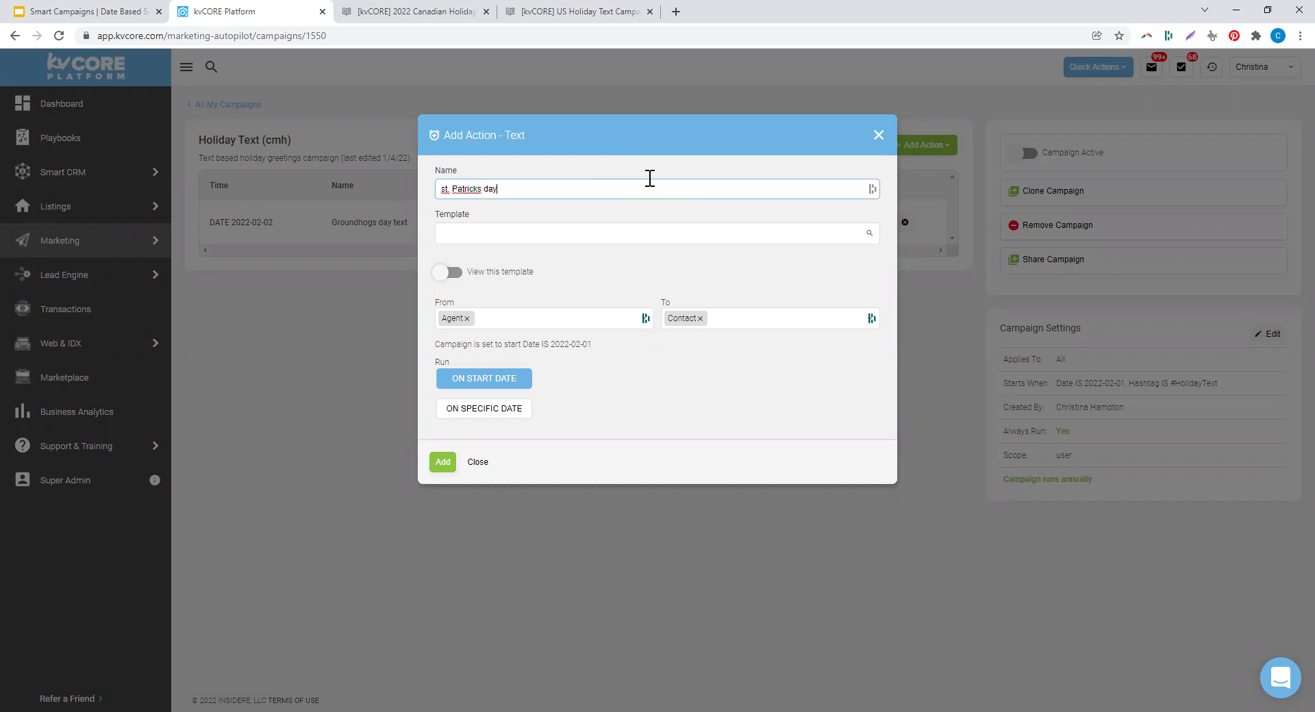
click(478, 189)
text('s day)
- Assign the United States St Patrick's Day text campaign template to the St. Patrick's day action
click(505, 233)
text(st p)
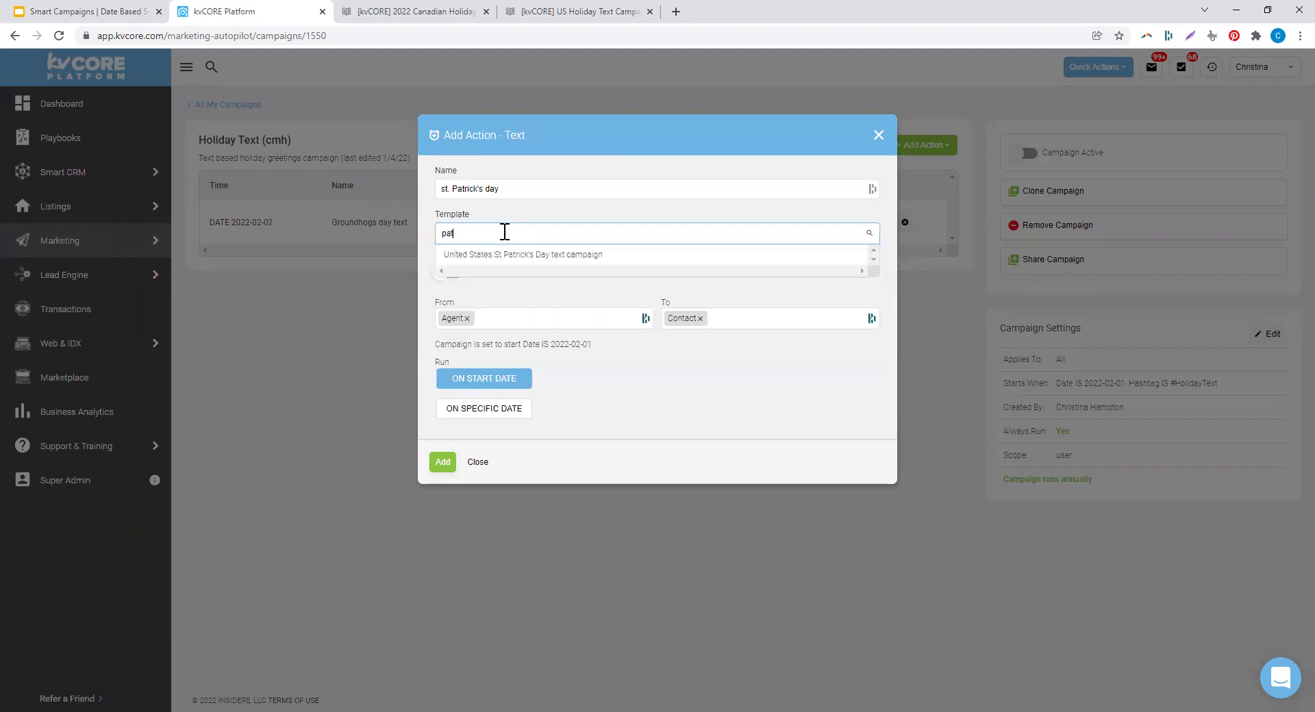
click(499, 255)
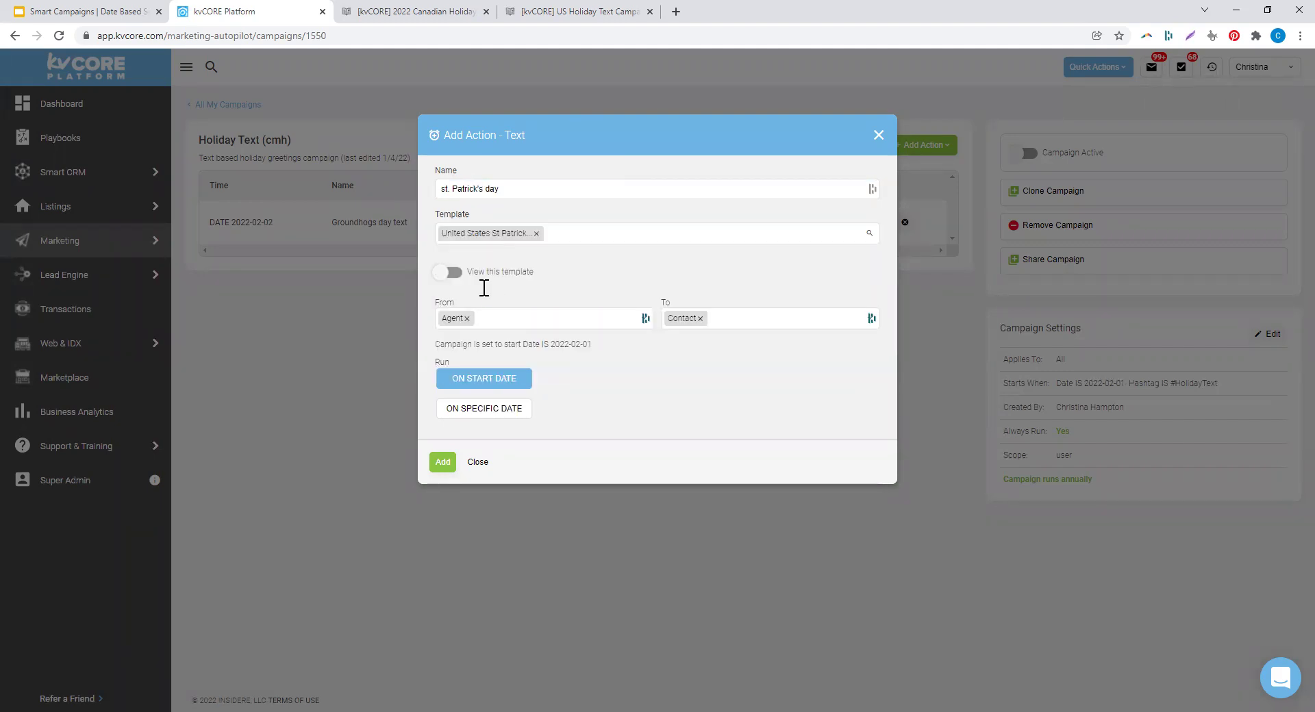
- Set the St. Patrick's day text to run on the specific date 03/17/2022 and add it to the campaign
click(488, 411)
click(711, 411)
scroll(771, 387, down, 4)
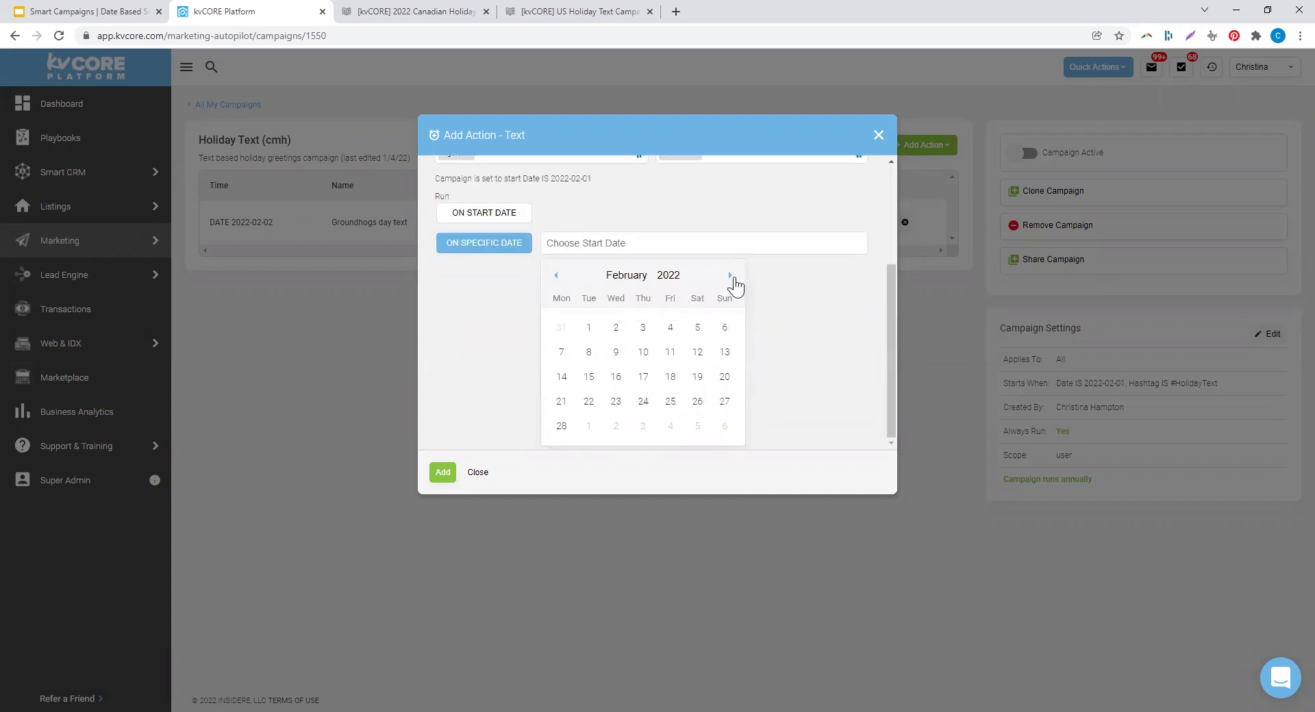
click(730, 276)
click(643, 376)
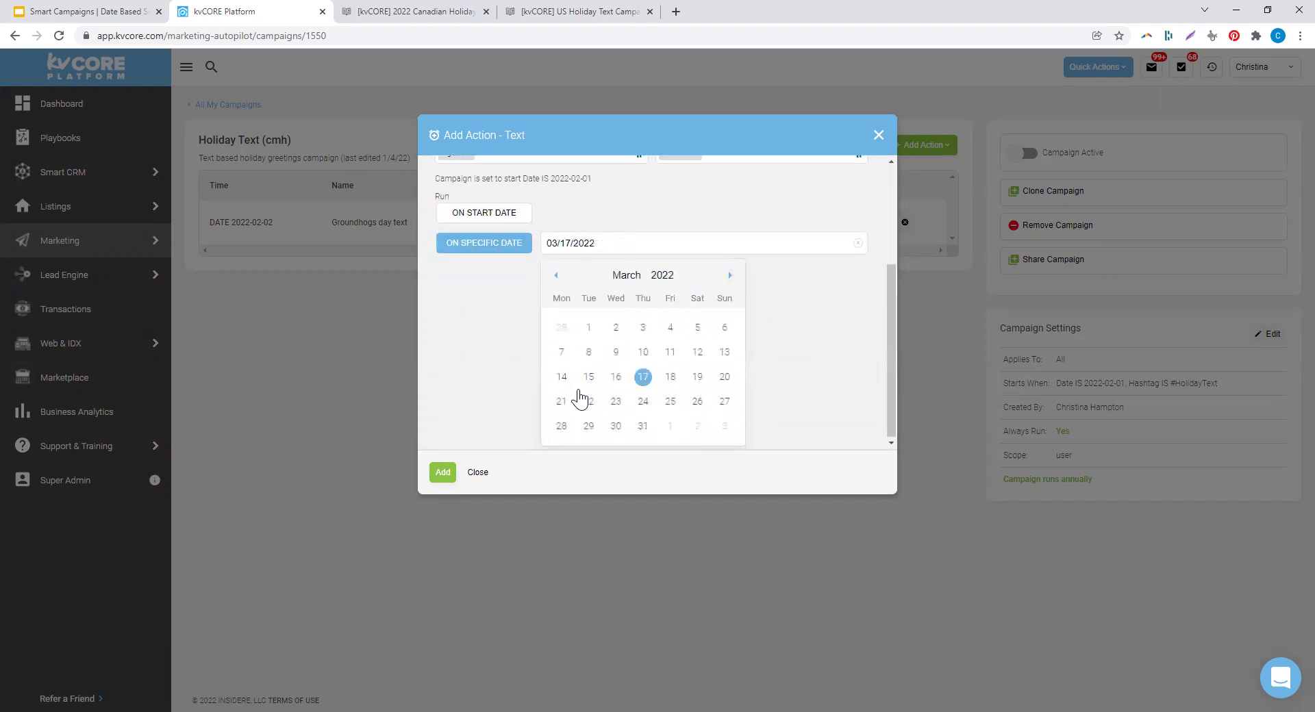
click(443, 472)
- Look up the United States Easter text campaign and its trigger date in the US holiday article
click(579, 11)
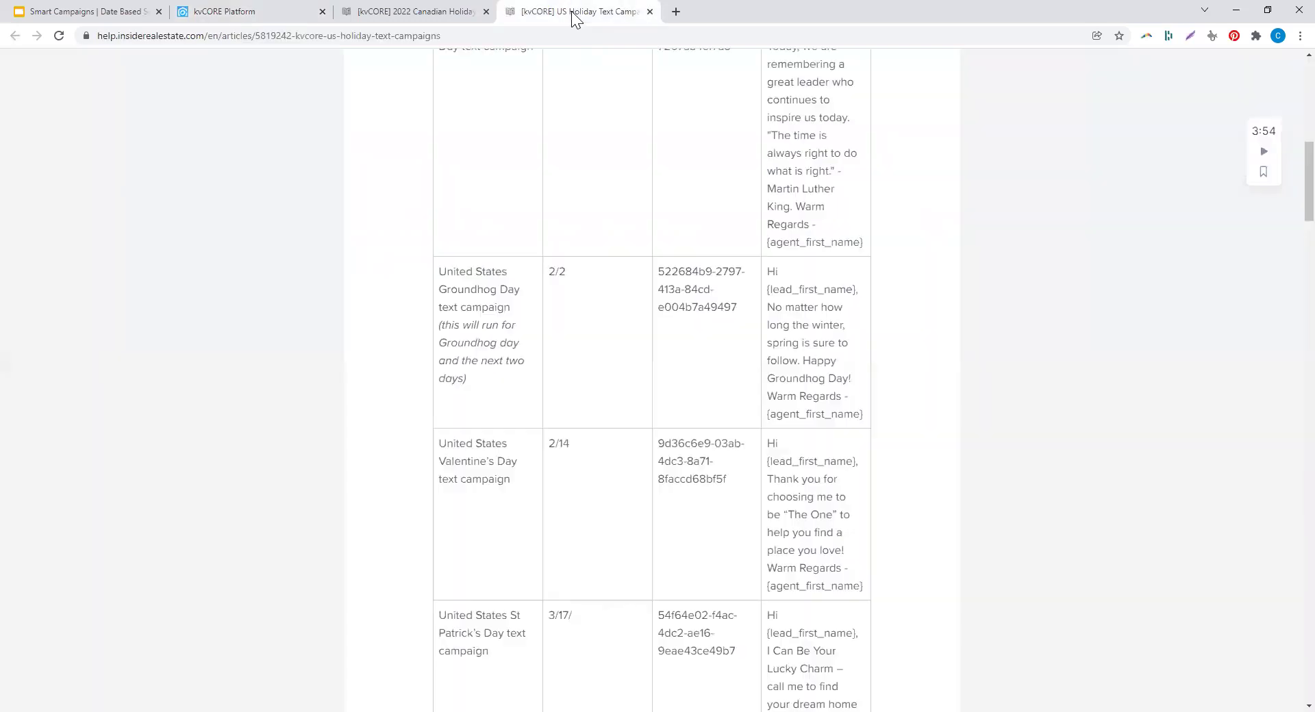
scroll(548, 411, down, 3)
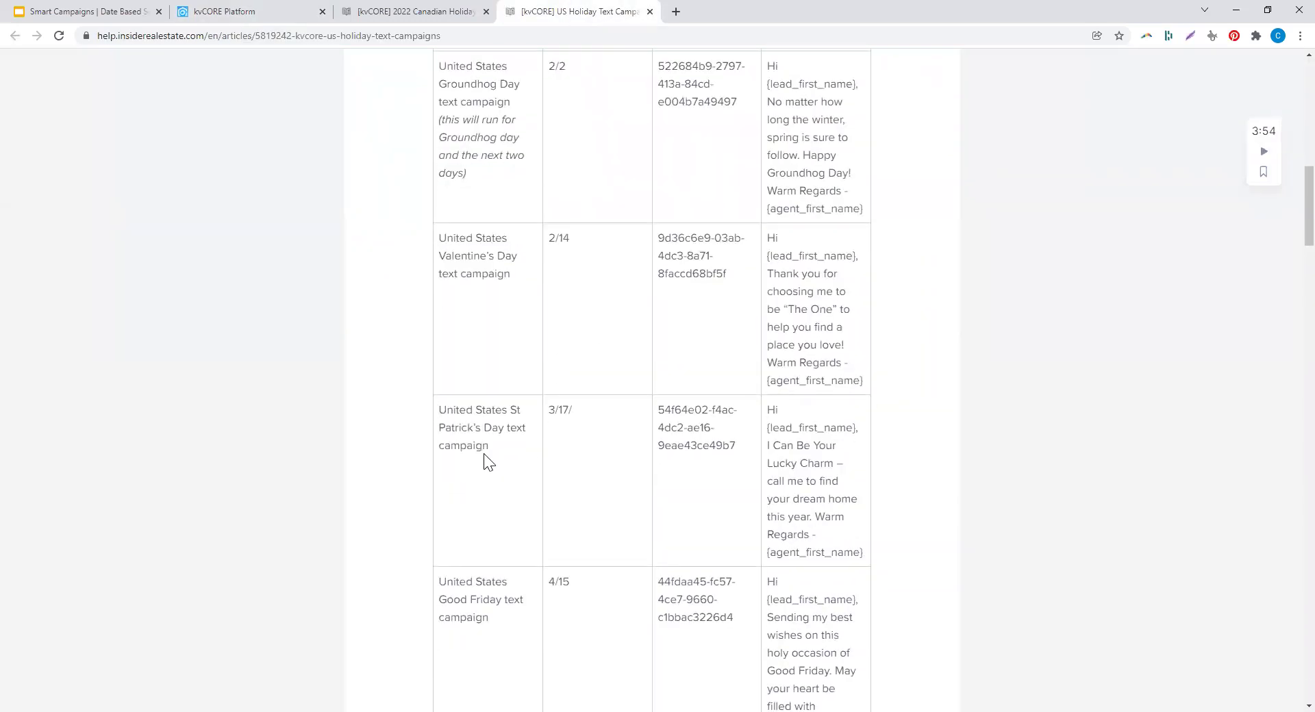
scroll(484, 461, down, 5)
drag(434, 471, 567, 478)
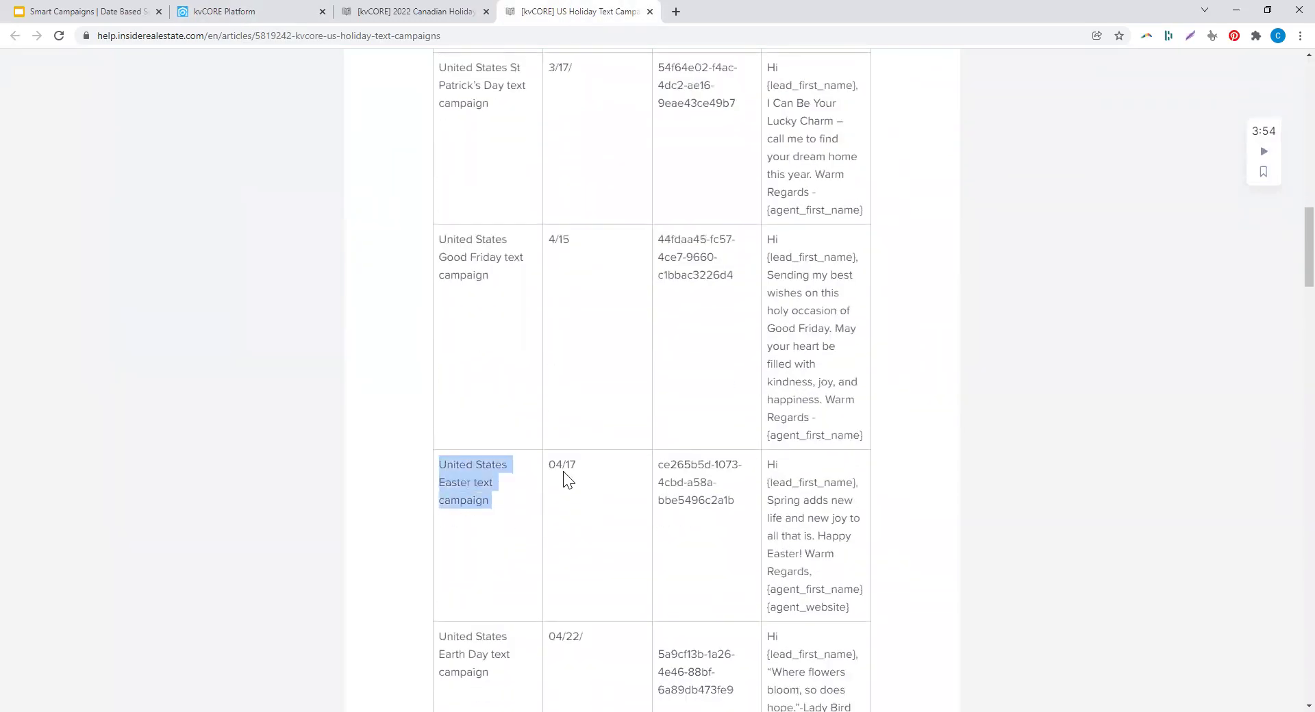
click(567, 472)
- Return to the kvCORE campaign and start a new text action named "easter"
click(260, 12)
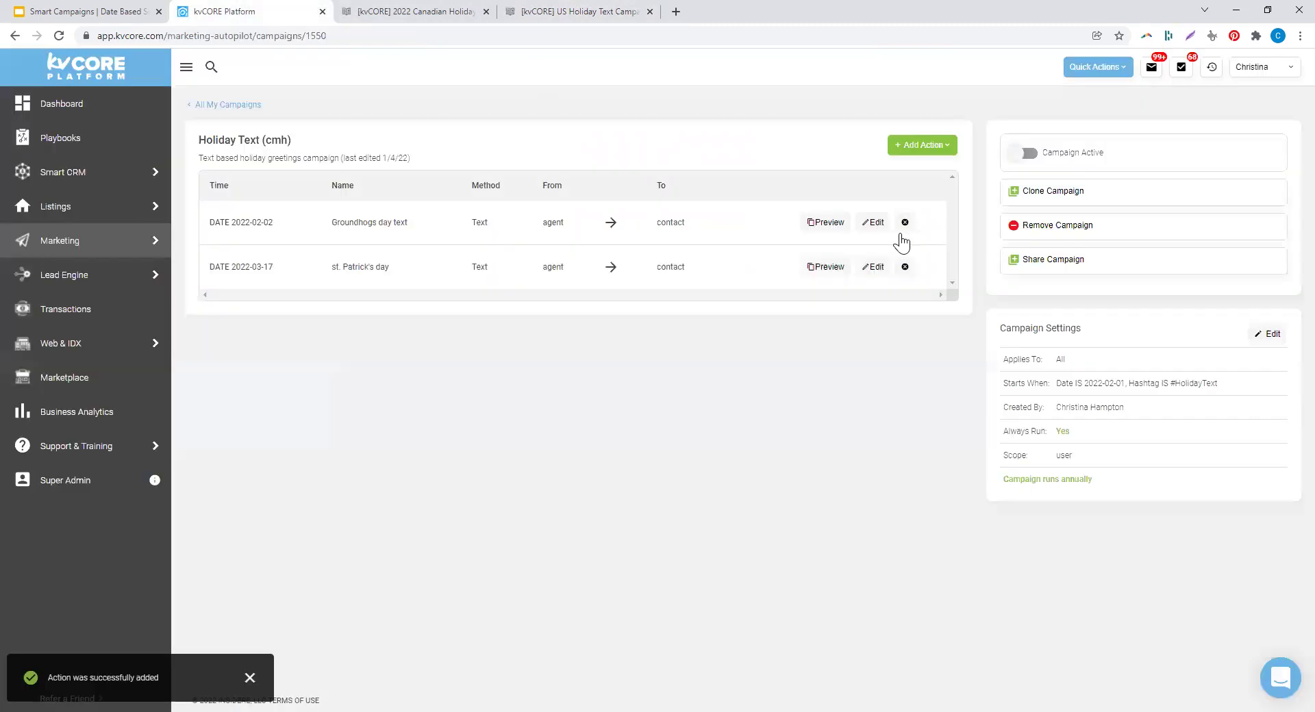
click(919, 146)
click(908, 192)
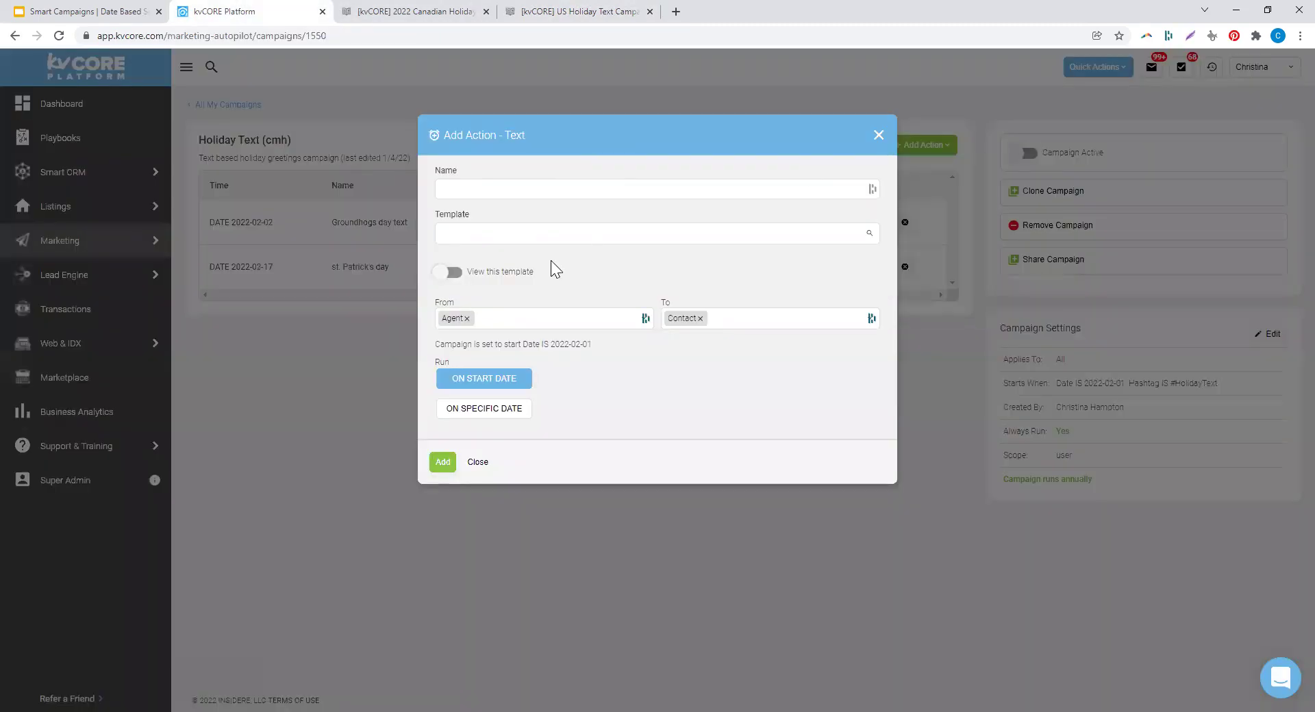
click(485, 189)
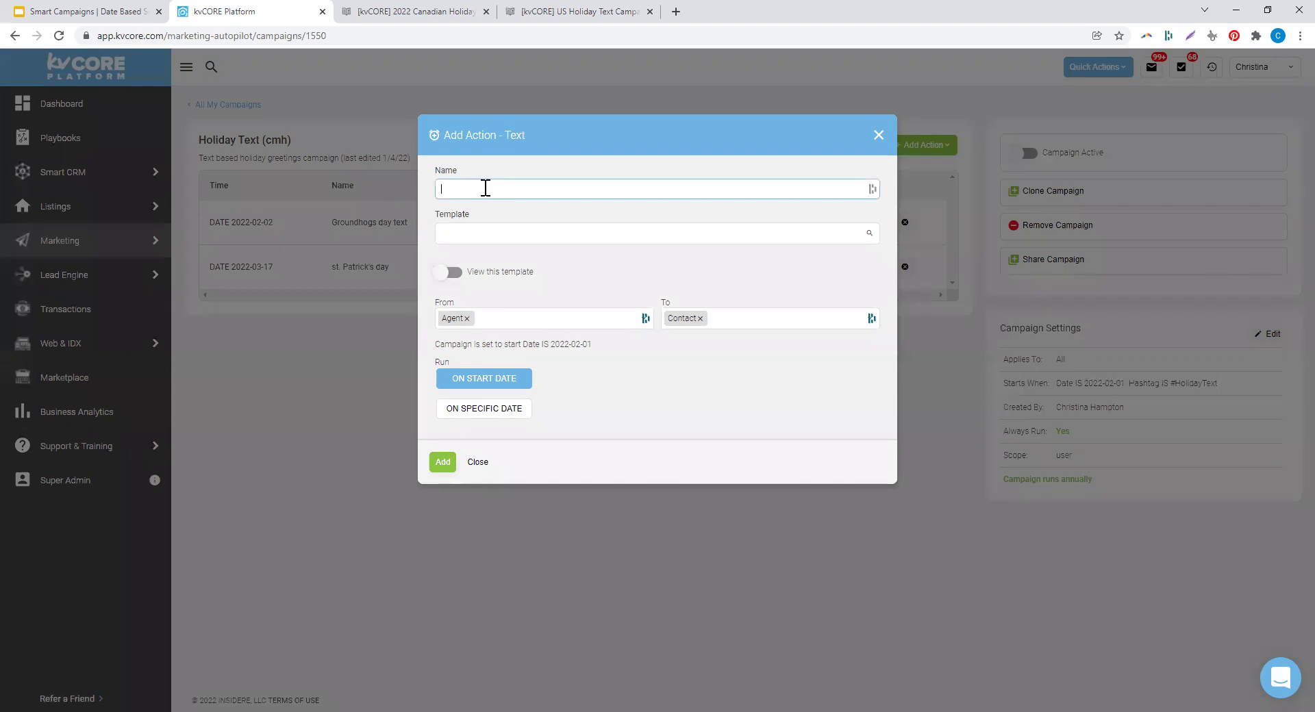
text(easter)
- Assign the United States Easter text campaign template to the easter action
click(515, 231)
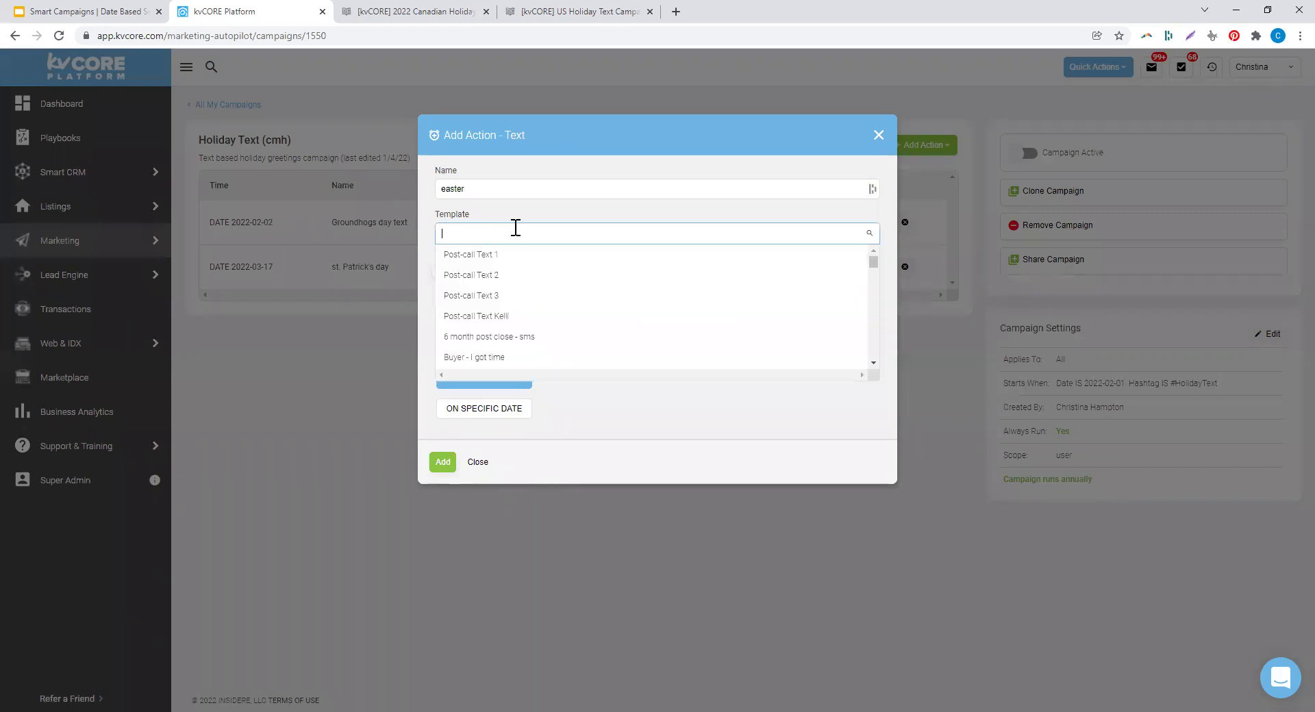
text(eas)
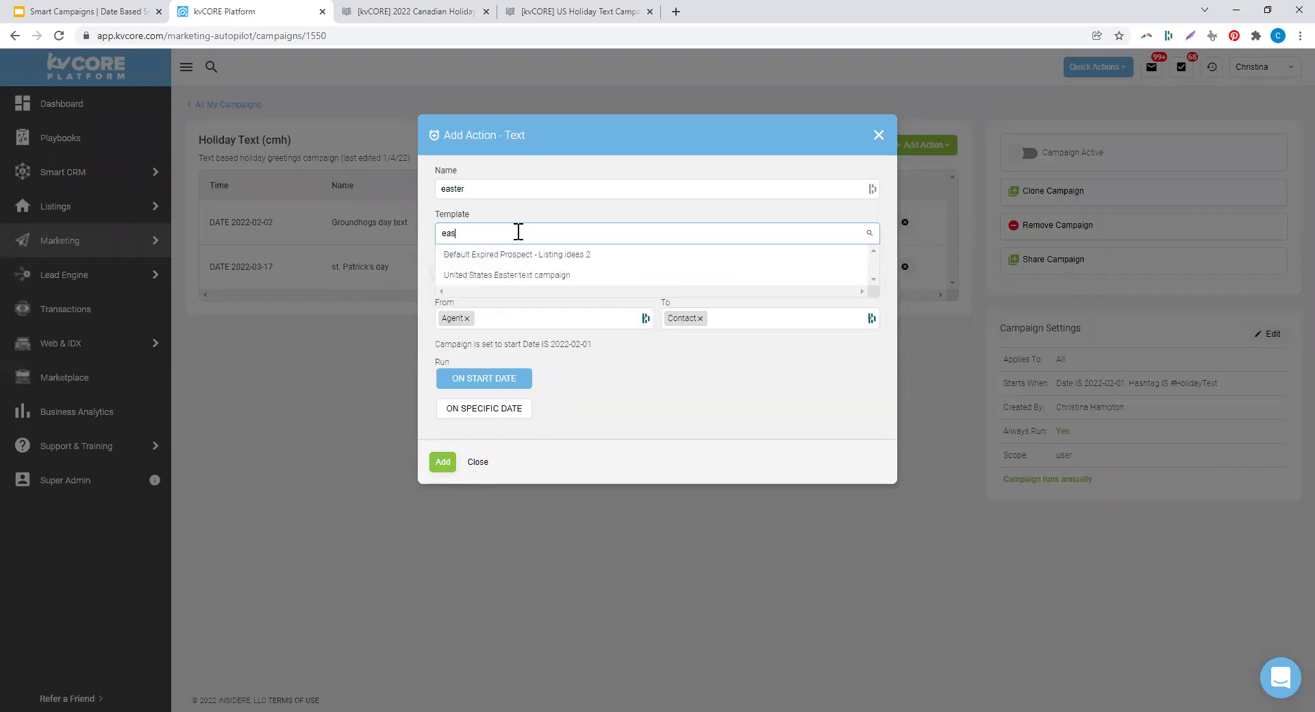
click(508, 280)
- Set the easter text to run on the specific date 04/17/2022 and add it to the campaign
click(495, 411)
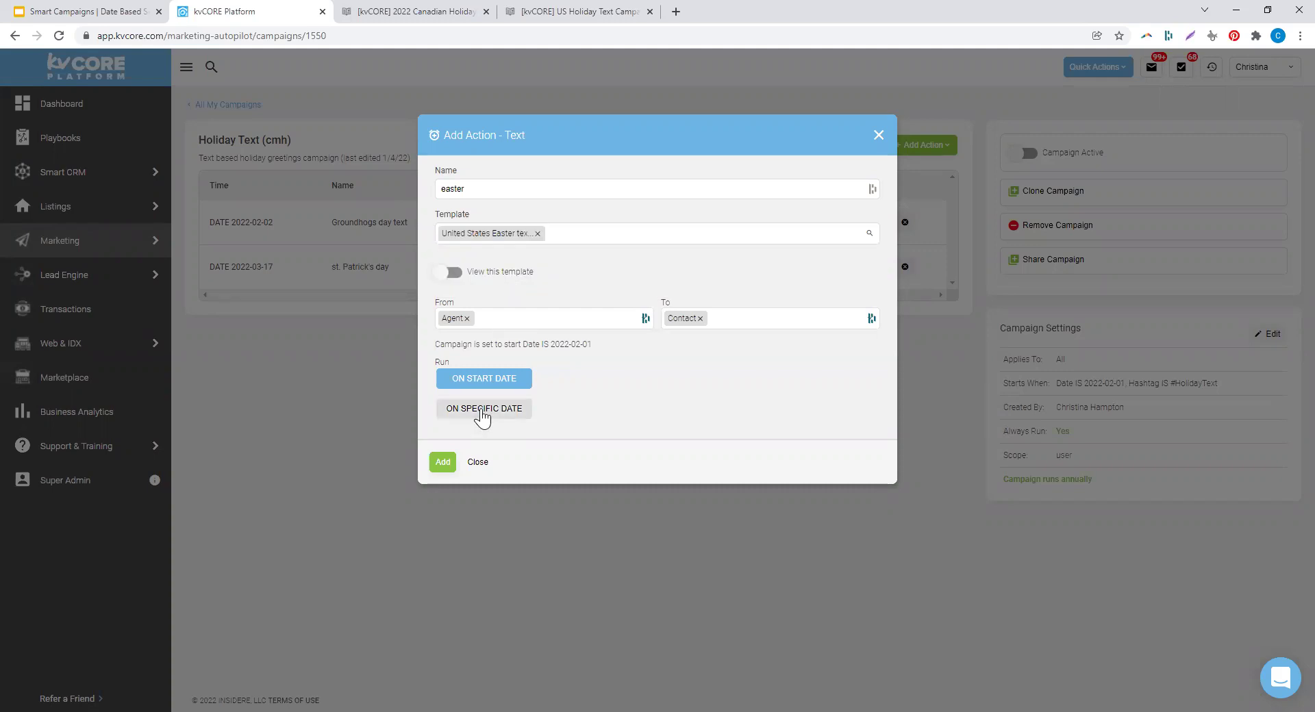
click(672, 409)
scroll(730, 424, down, 3)
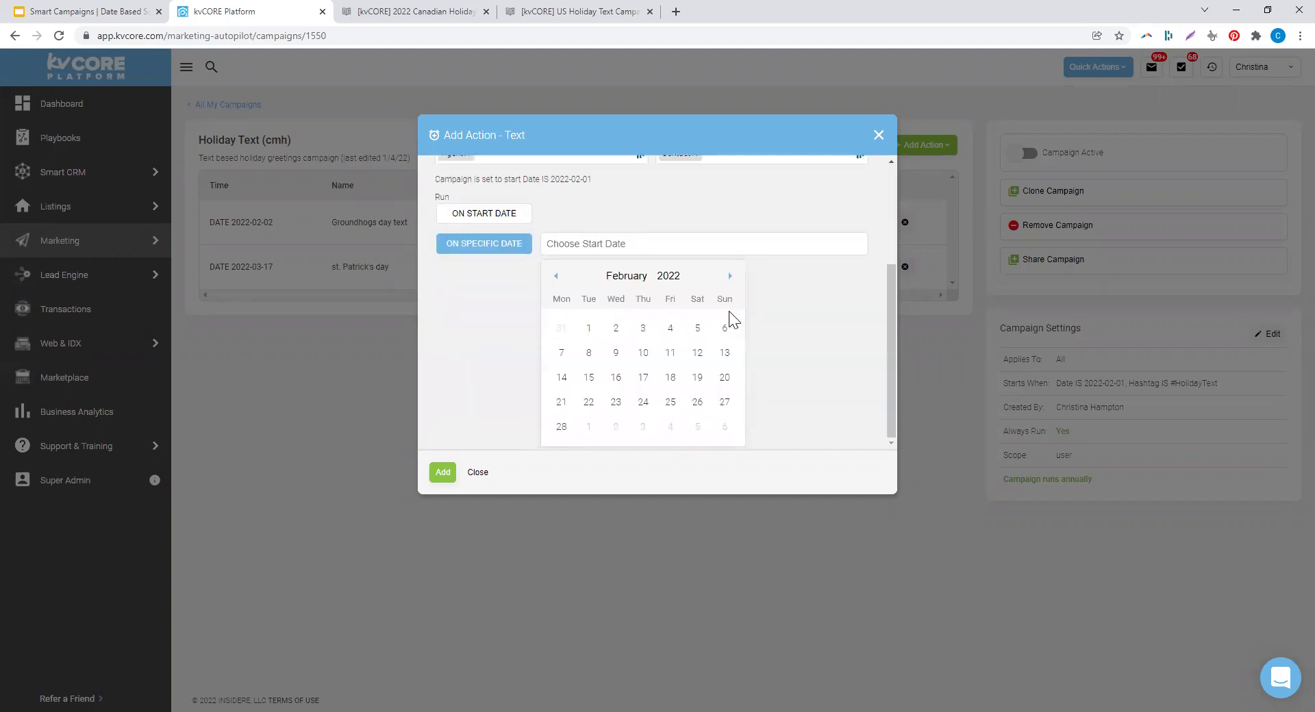
click(731, 276)
click(731, 276)
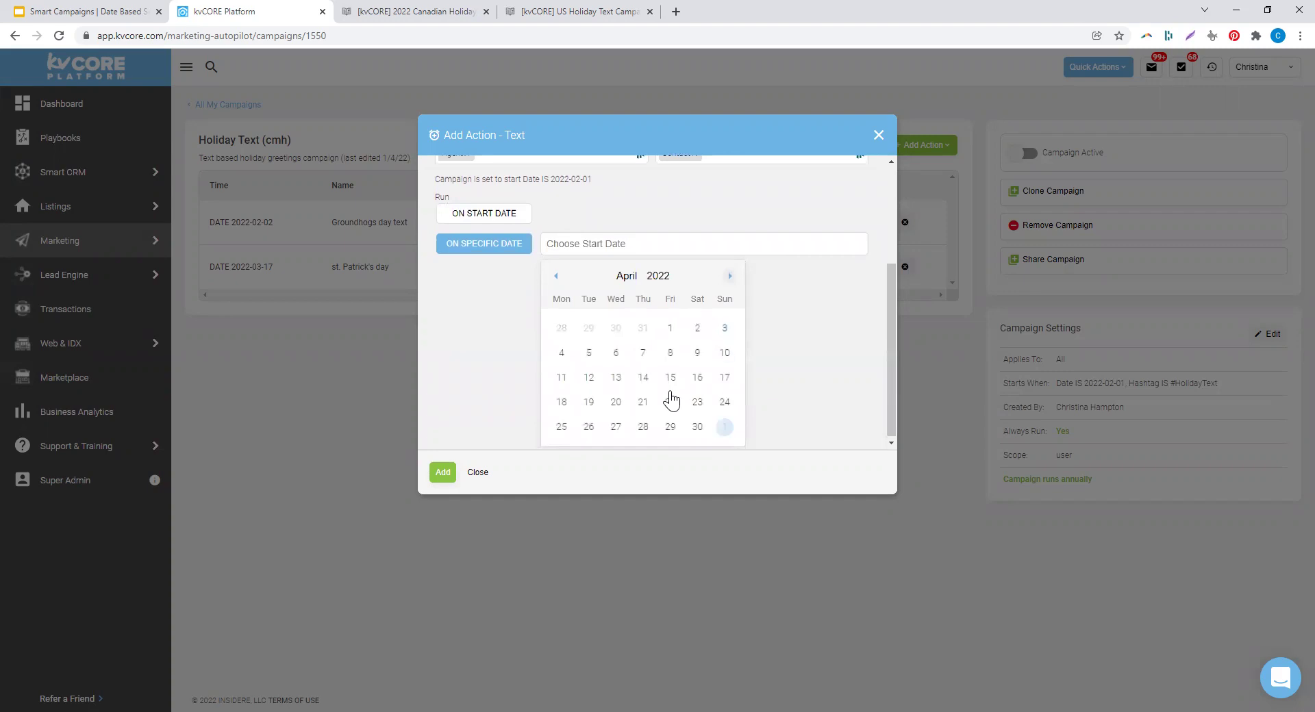
click(723, 377)
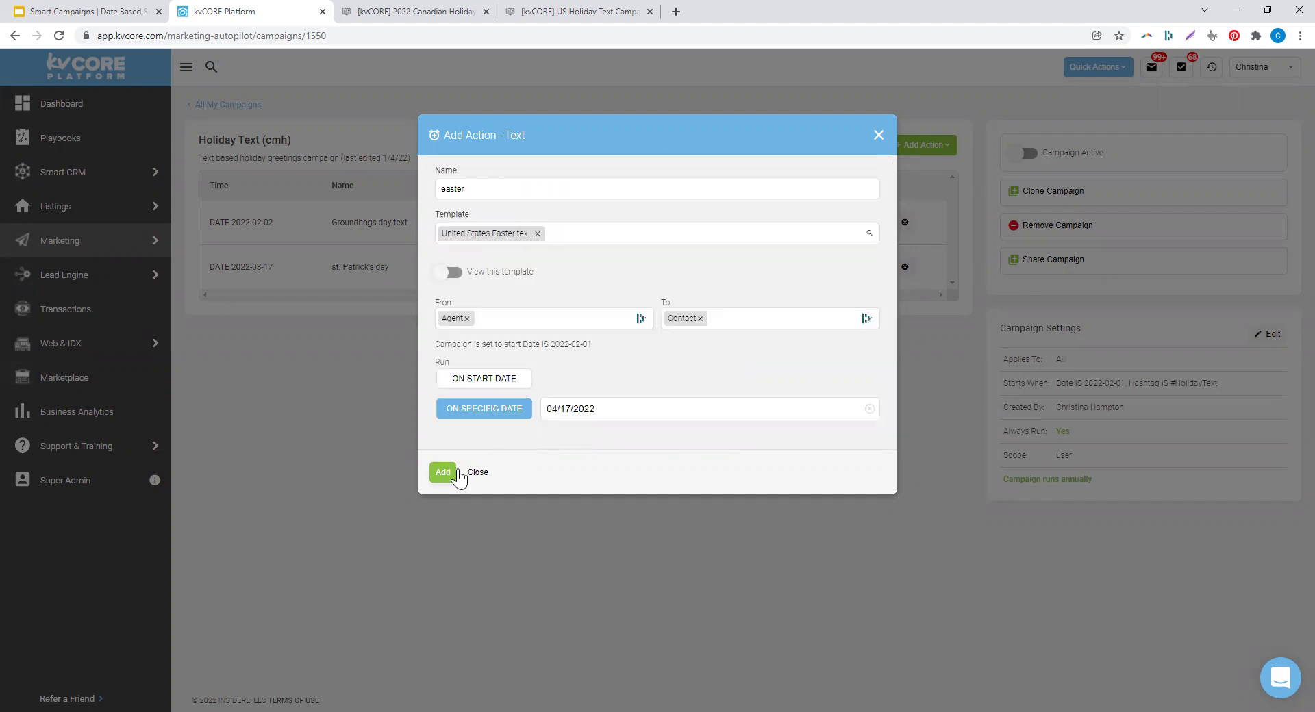
click(444, 472)
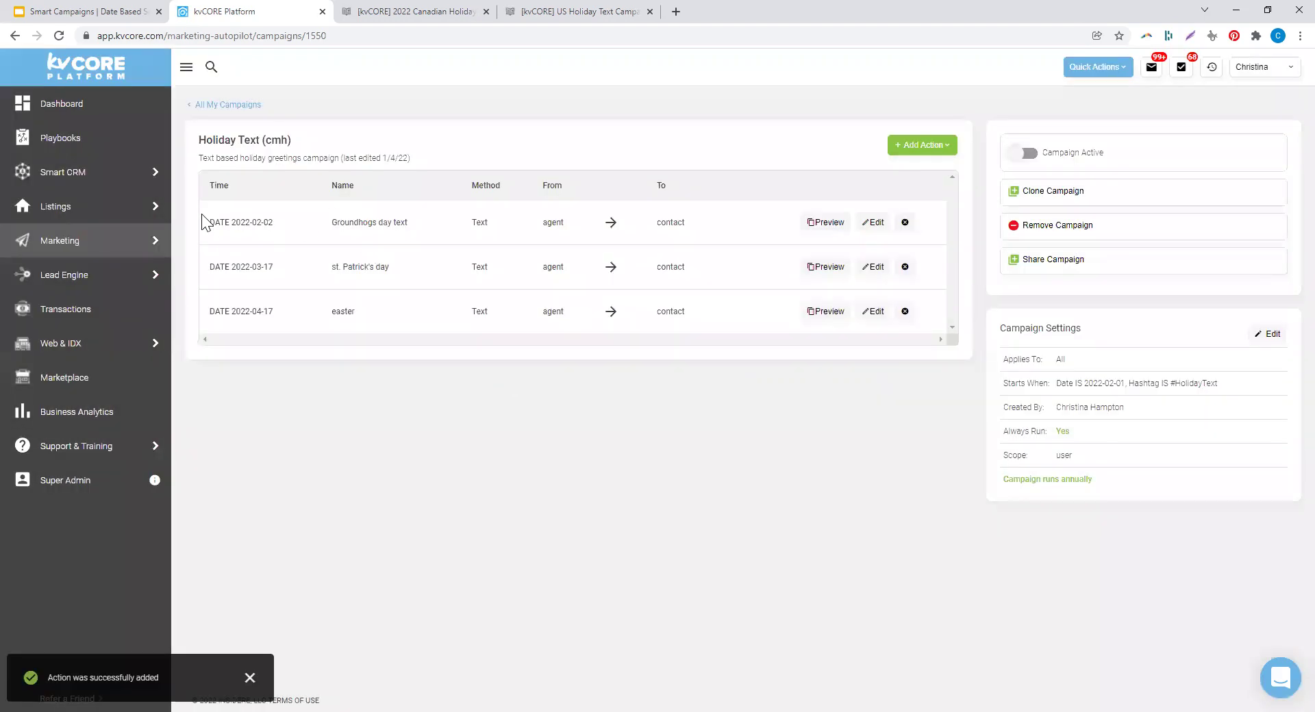
- Activate the Holiday Text (cmh) campaign and confirm that future actions may run for assigned leads
drag(205, 222, 678, 438)
click(678, 447)
drag(1021, 155, 1123, 167)
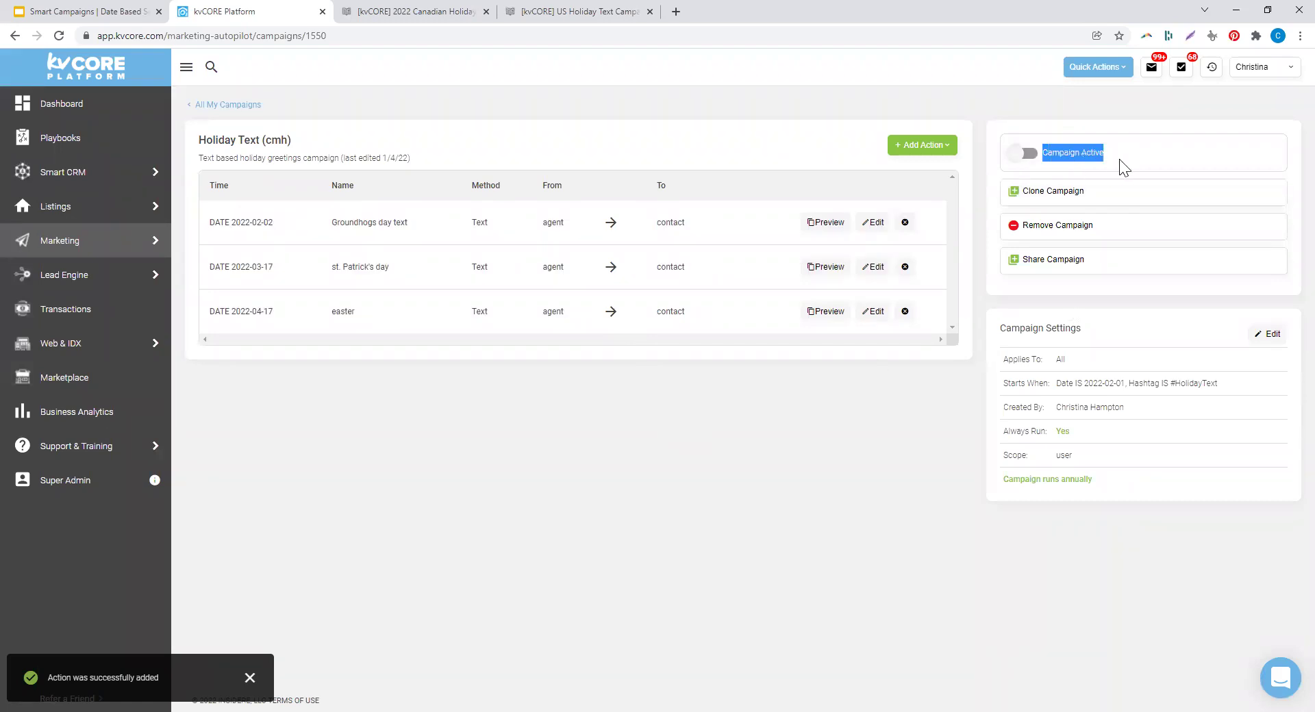
click(1028, 154)
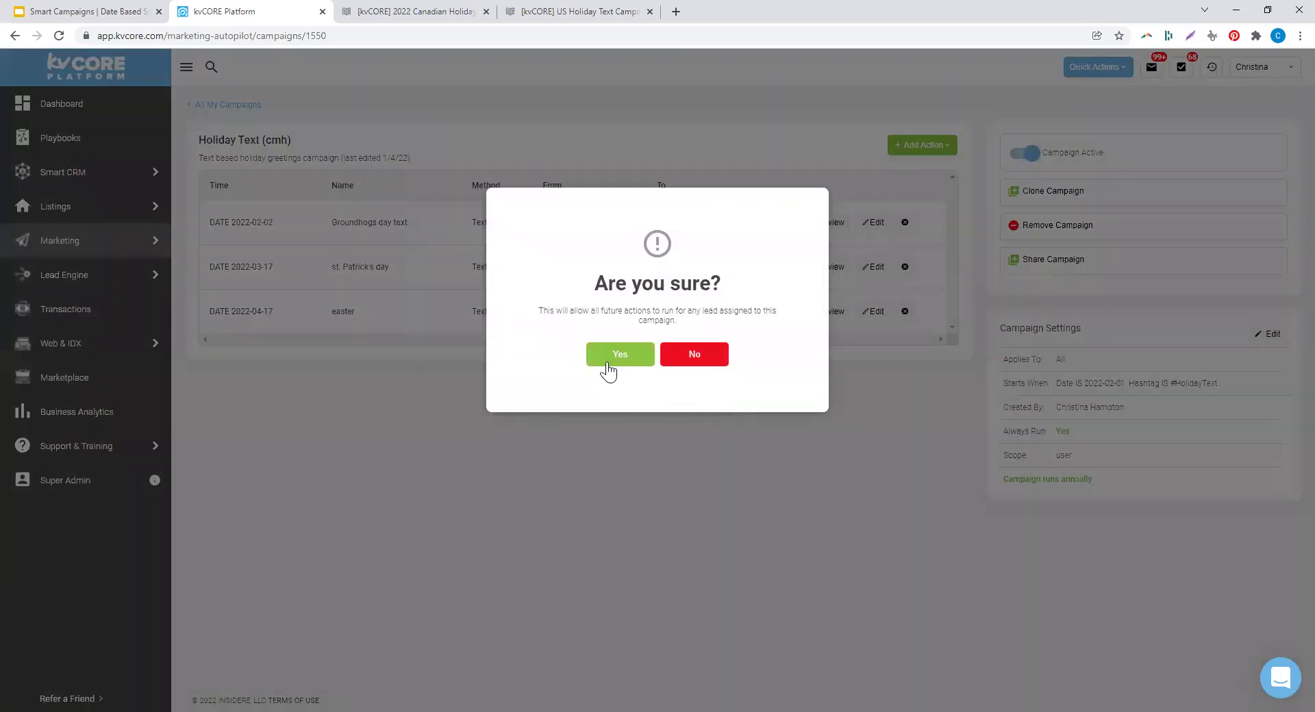
click(610, 357)
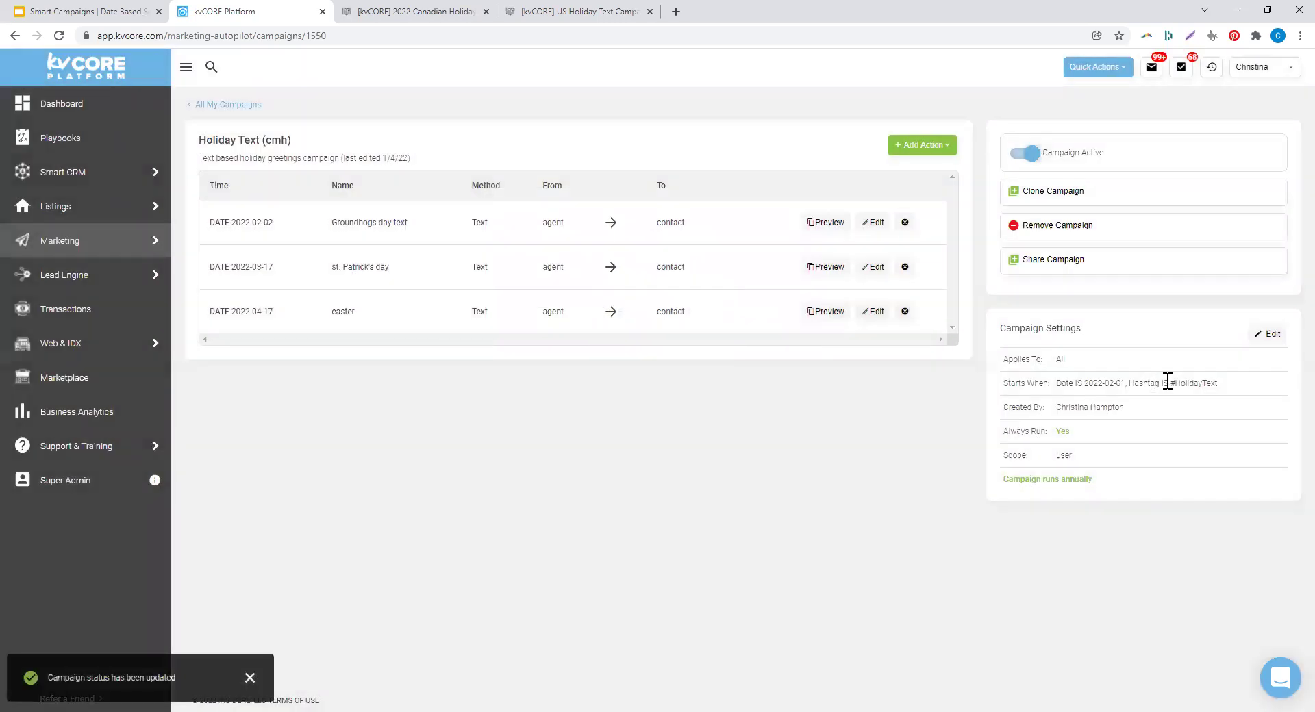
drag(1168, 382, 1222, 391)
click(579, 435)
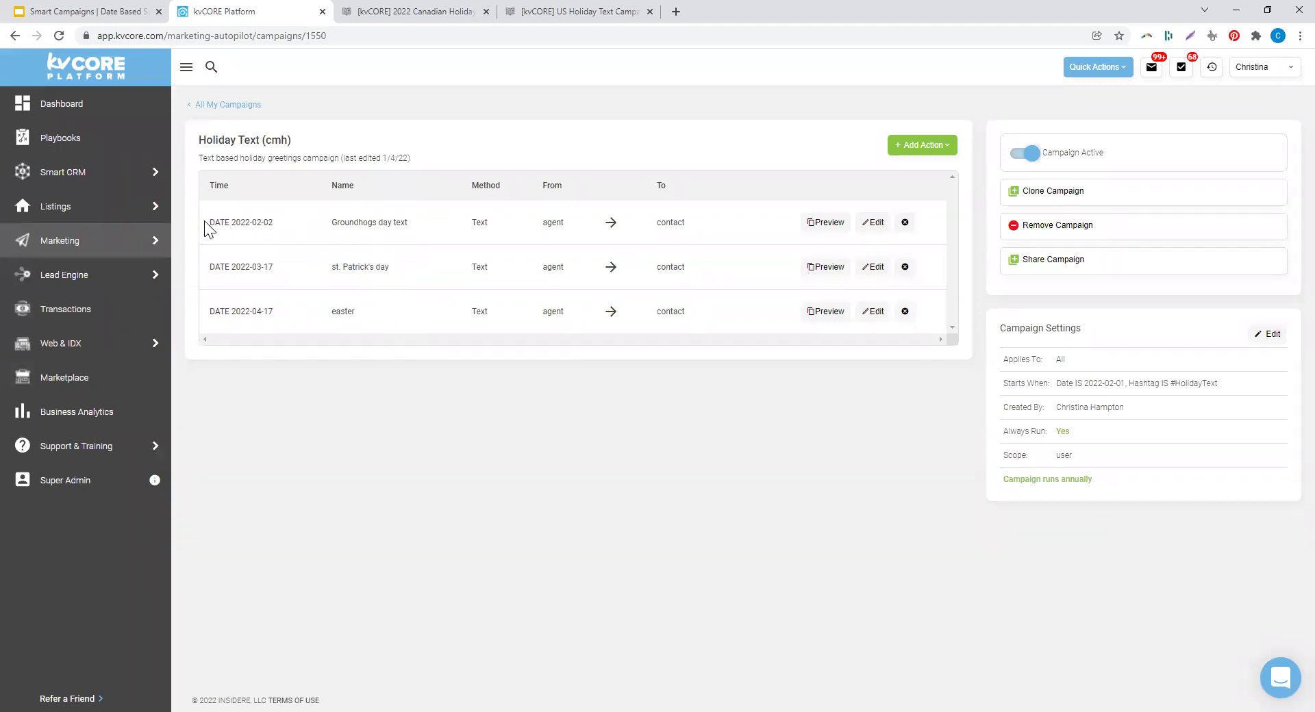
drag(204, 221, 317, 224)
drag(204, 312, 294, 313)
click(538, 435)
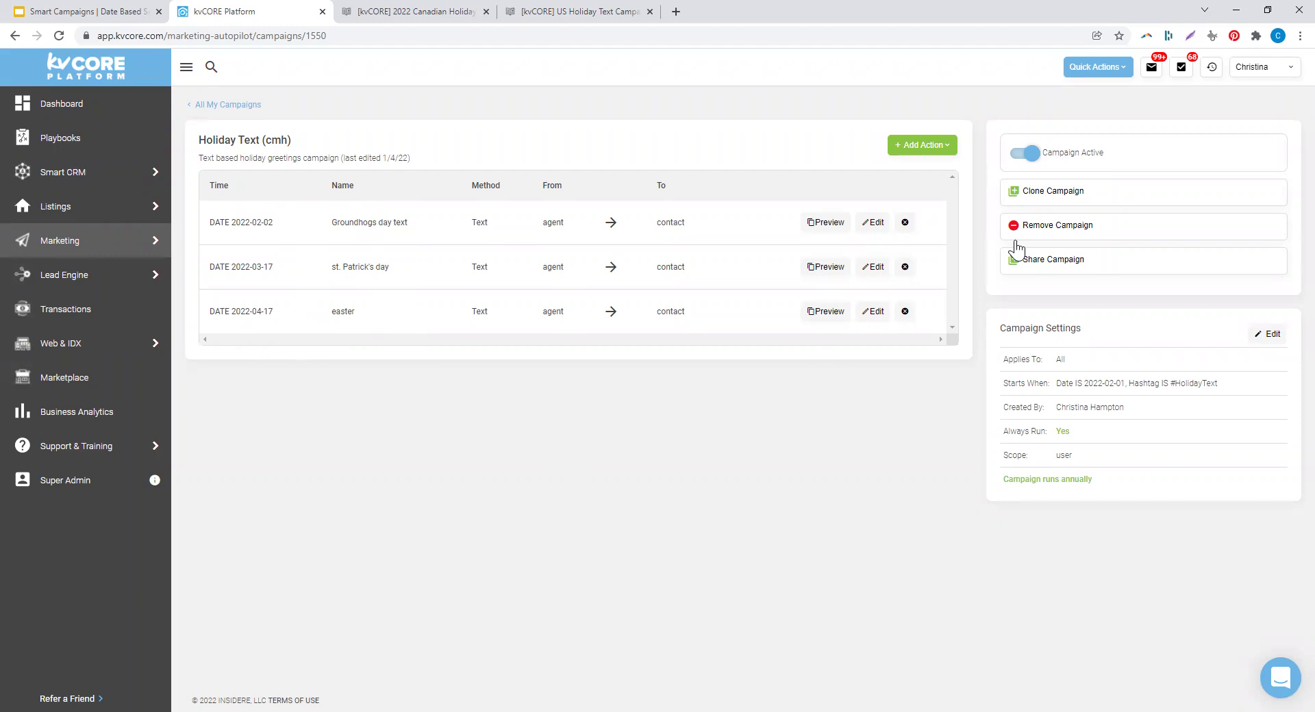
- Start a new task action with the "Campaign is ending" template, named "Holiday text campaign: review upcoming holiday dates"
click(932, 148)
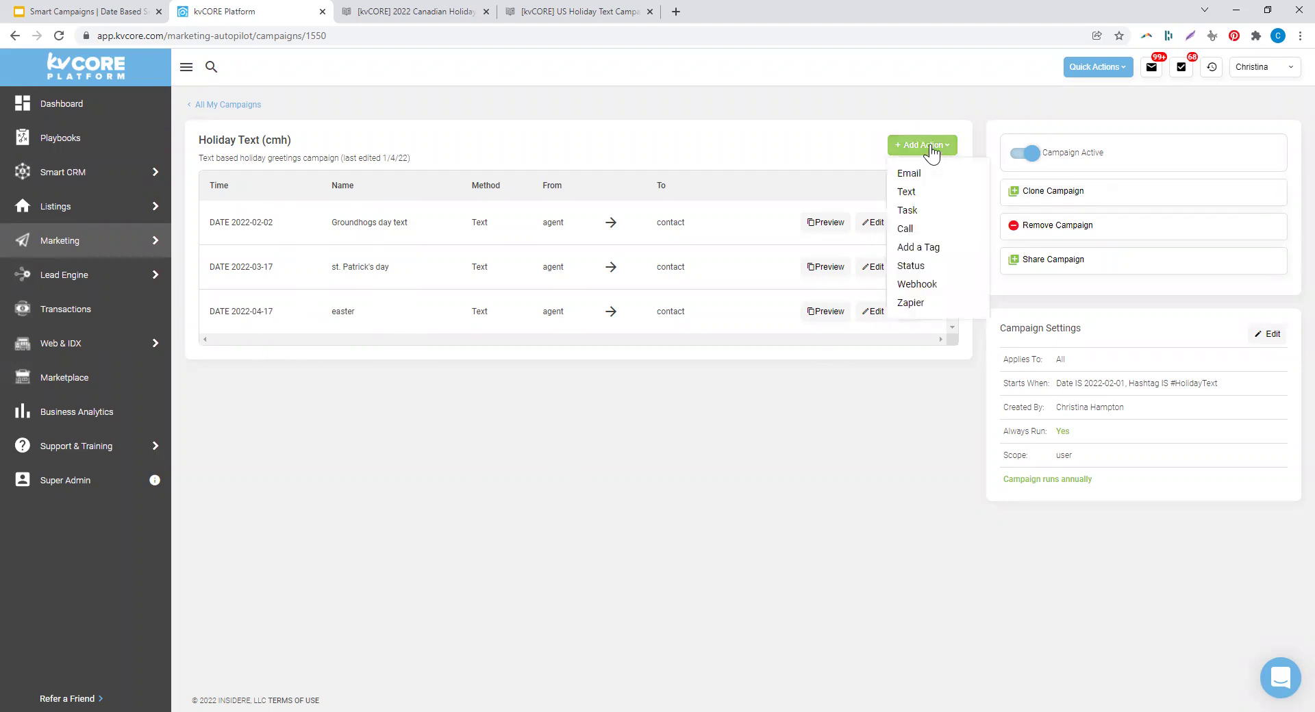
click(908, 211)
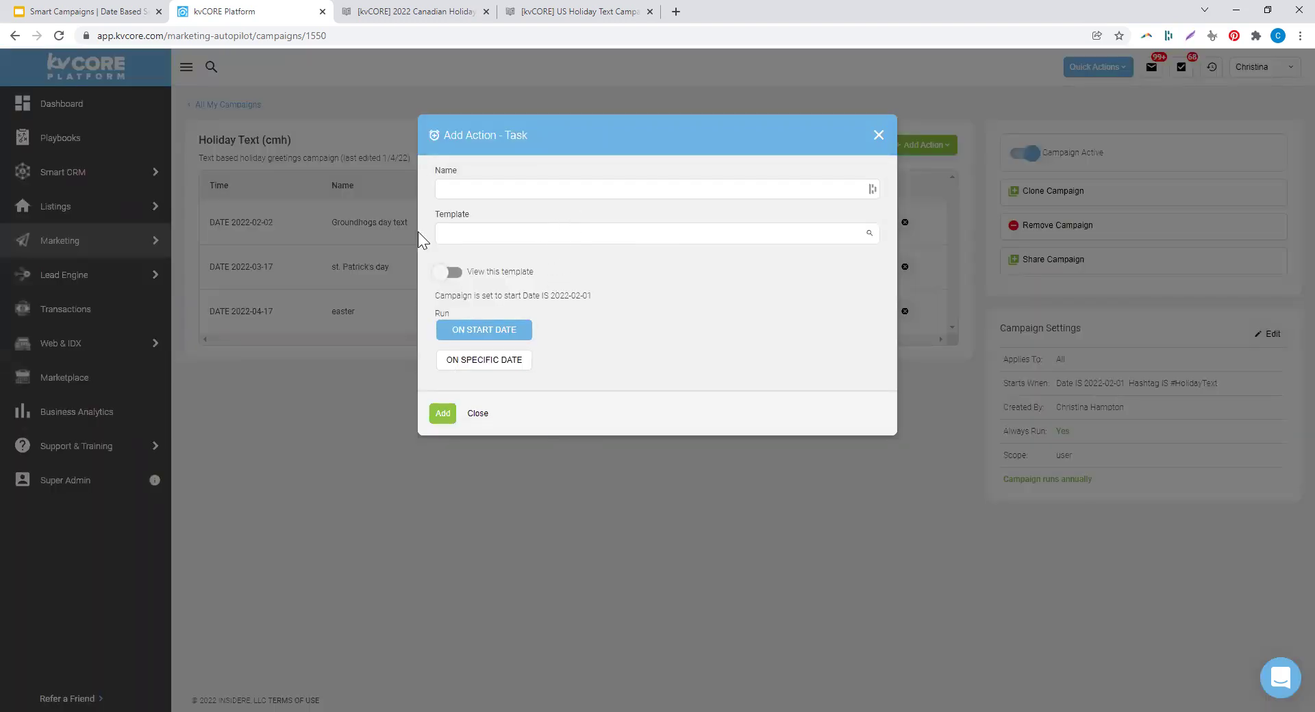
drag(434, 220, 515, 233)
click(515, 233)
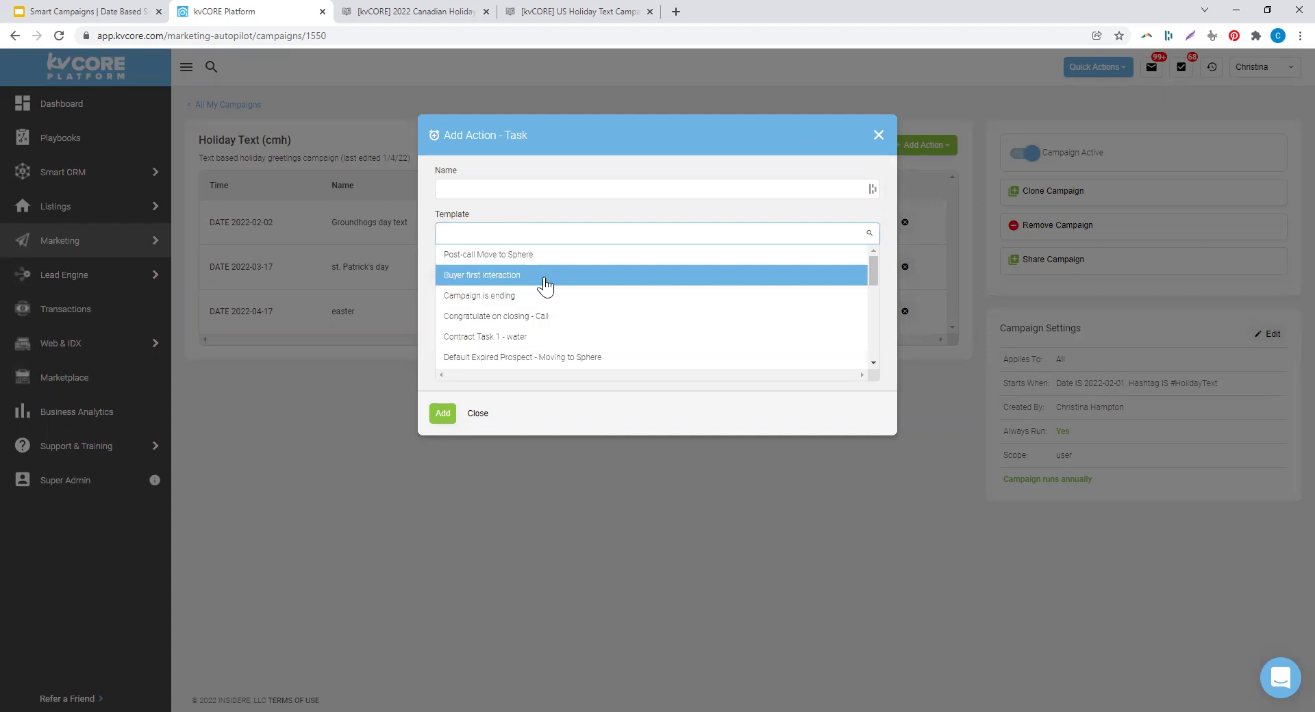
click(517, 301)
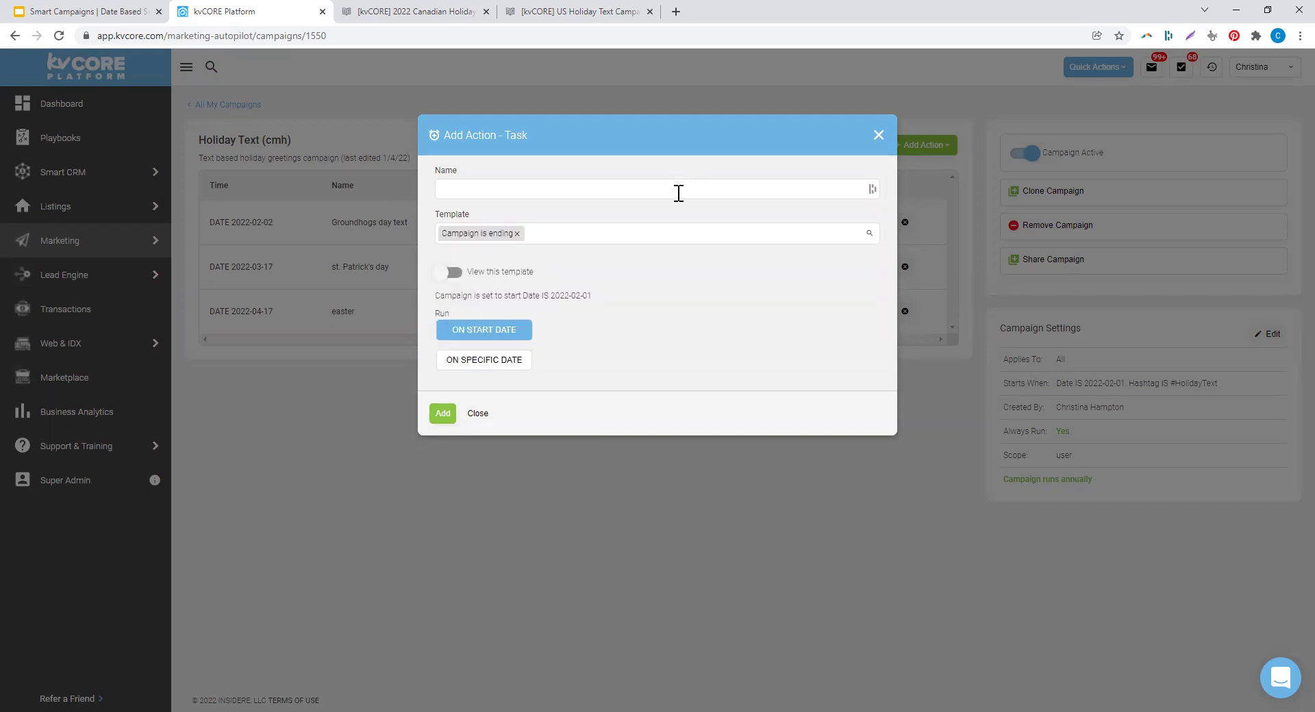
click(704, 194)
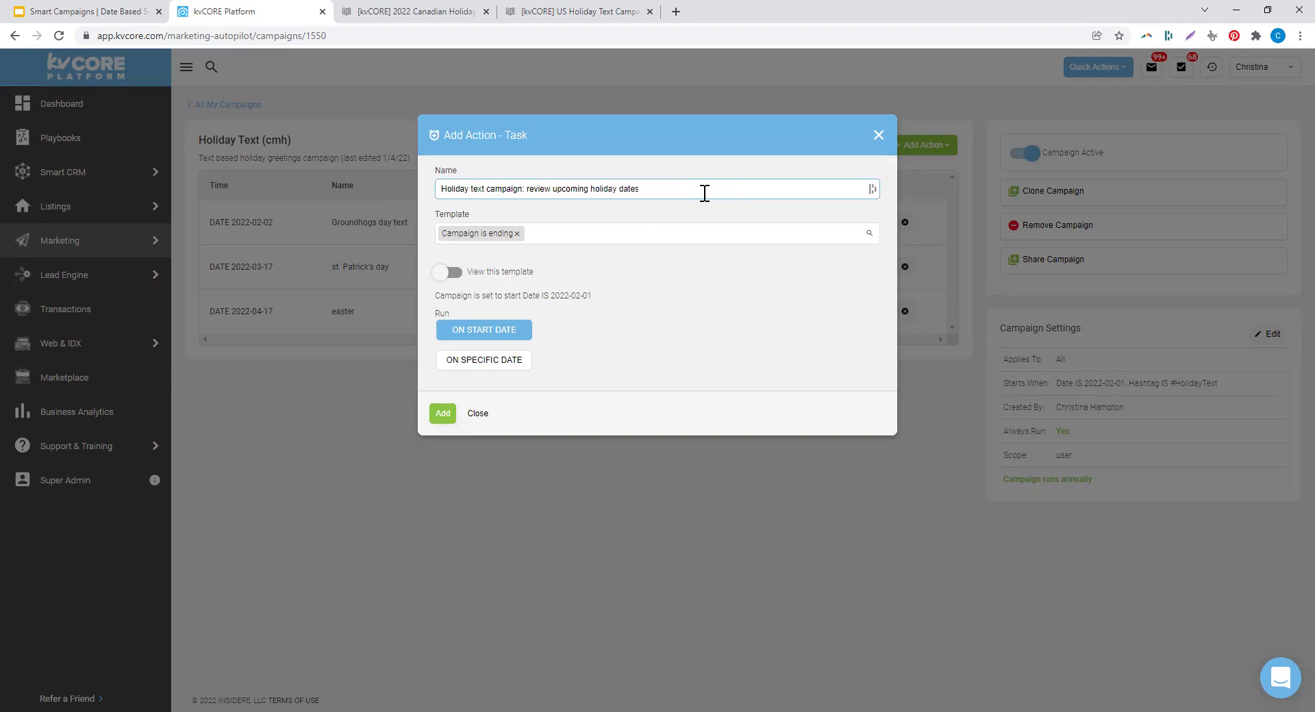
- Set the holiday date review task to run on the specific date 01/05/2023 and add it to the campaign
click(487, 368)
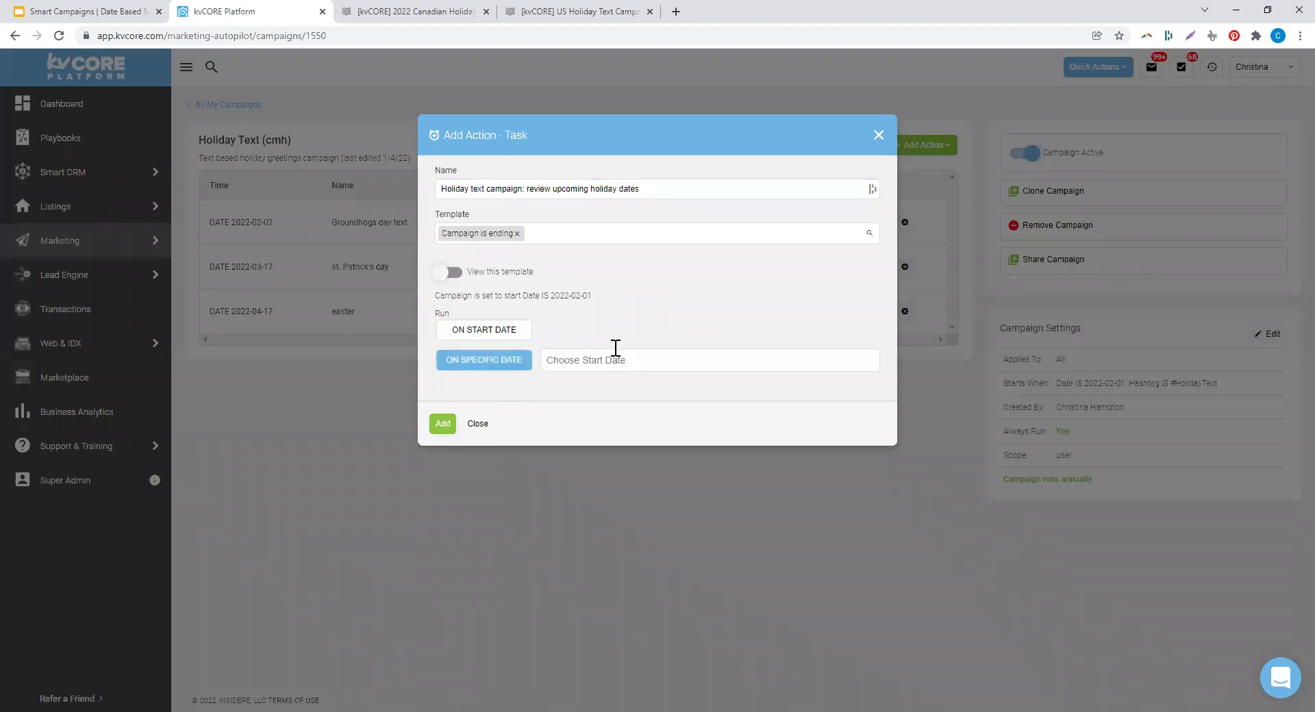
click(617, 367)
scroll(799, 373, down, 3)
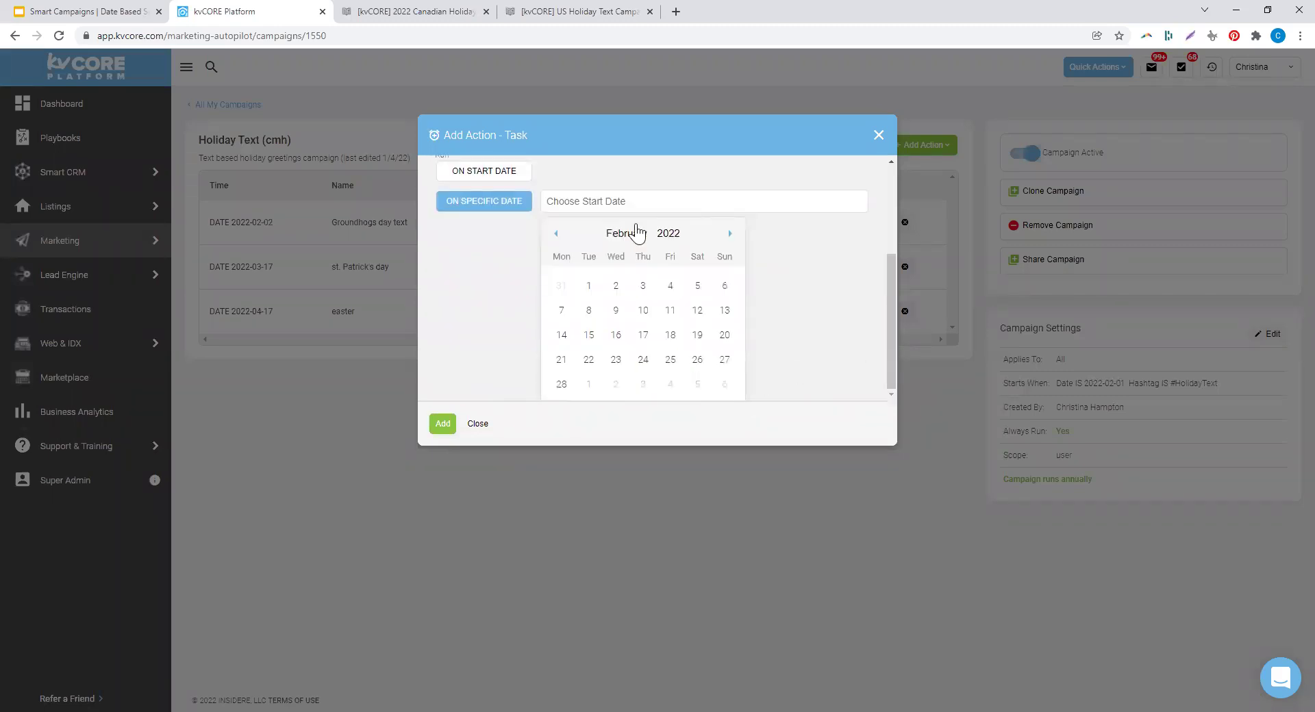
click(730, 233)
click(730, 233)
click(730, 233)
click(729, 234)
click(729, 233)
click(730, 233)
click(729, 234)
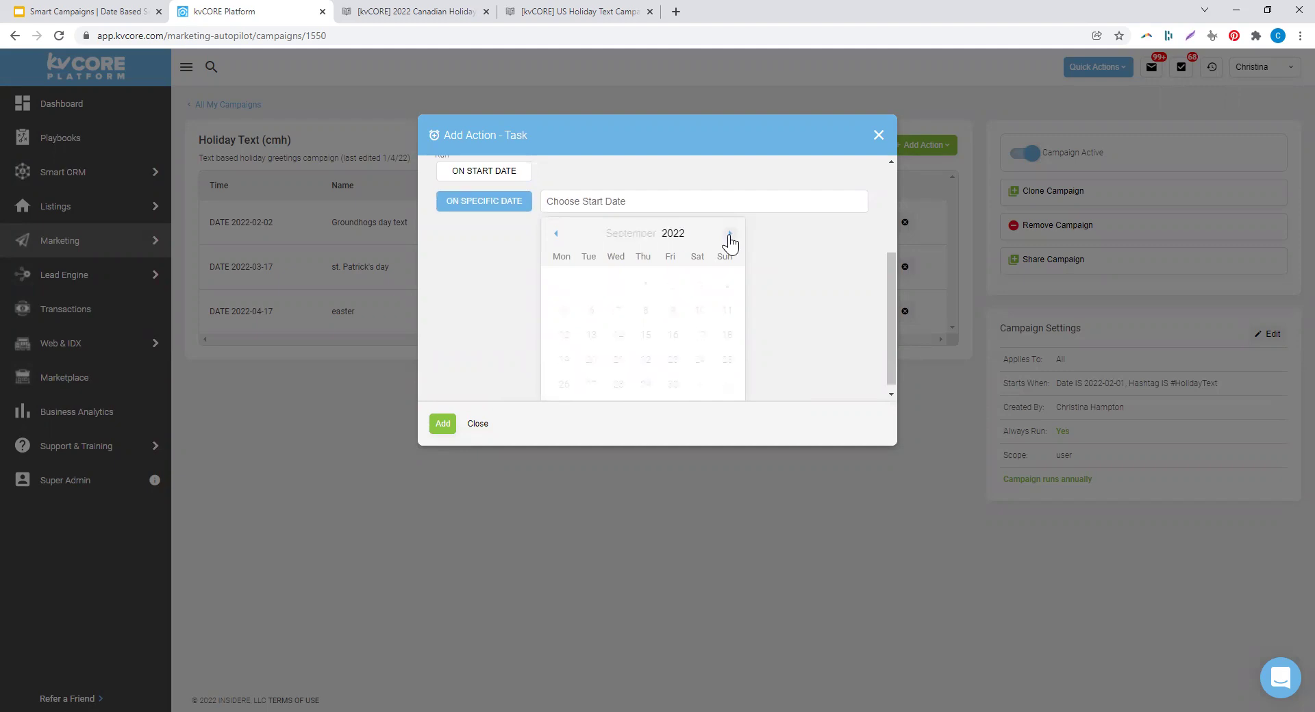
click(730, 234)
click(729, 234)
click(730, 234)
click(729, 234)
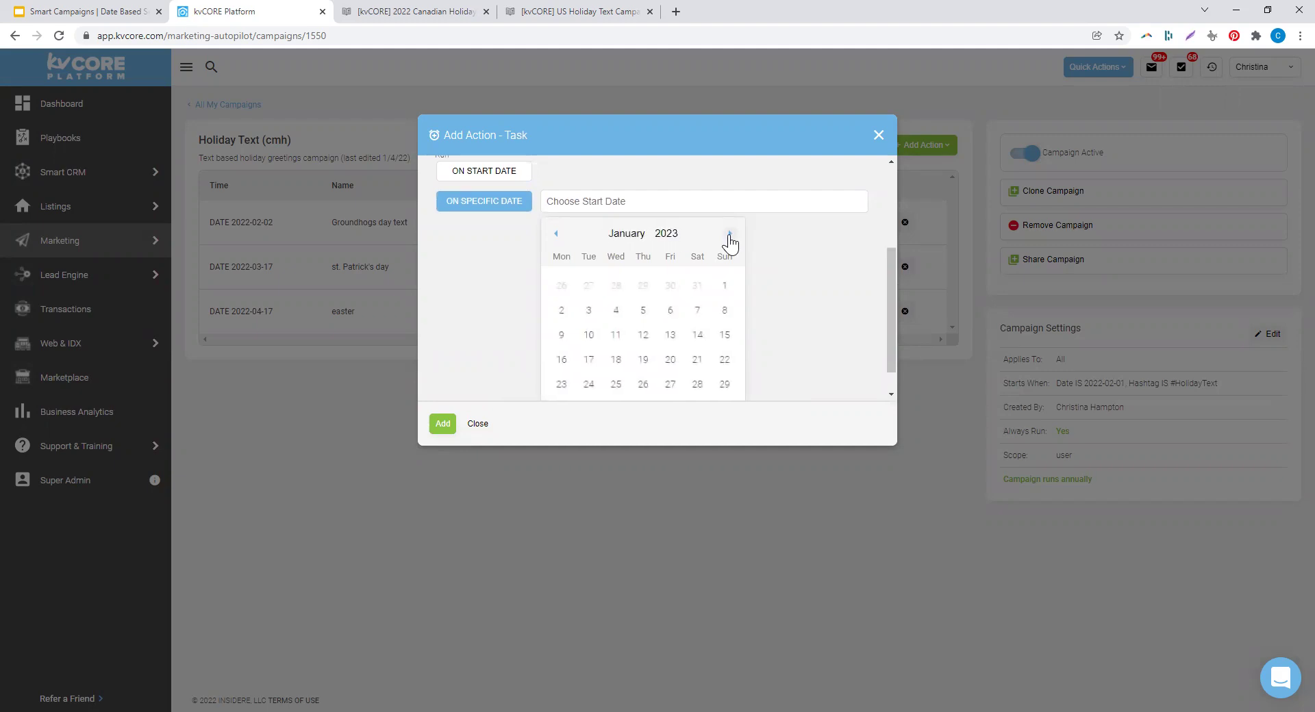
scroll(788, 296, down, 2)
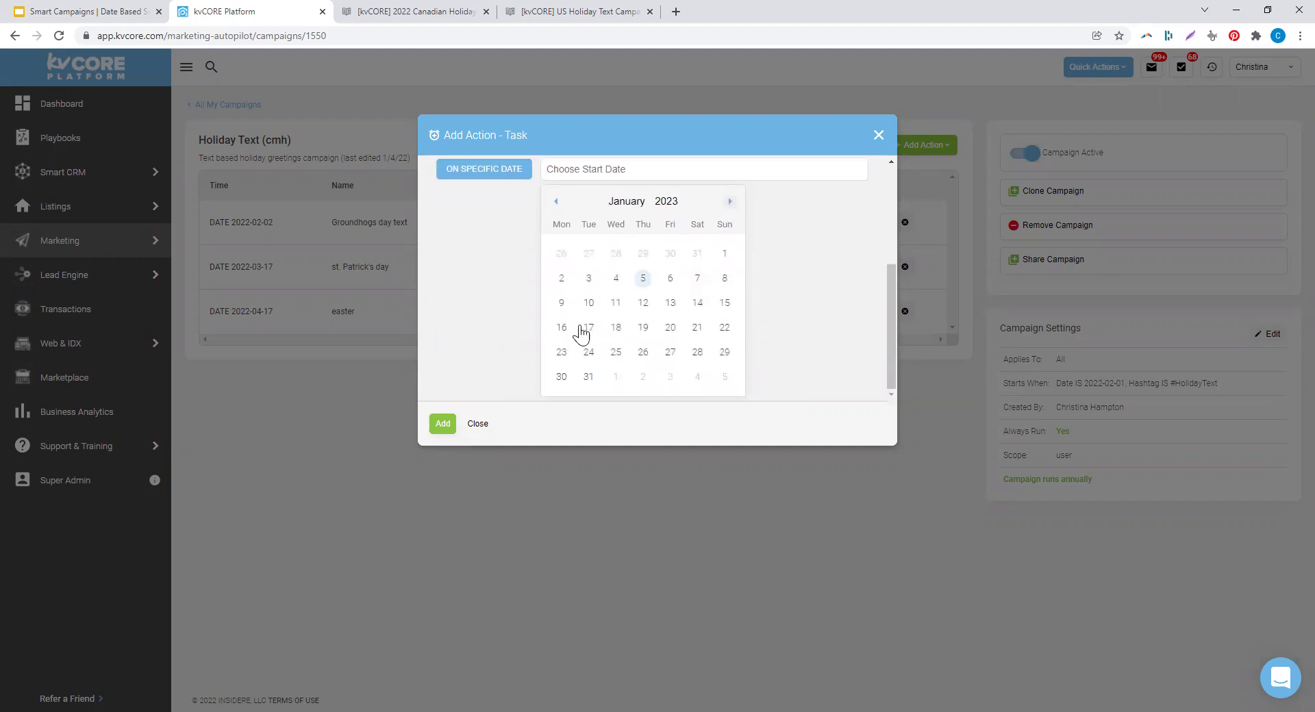
click(644, 282)
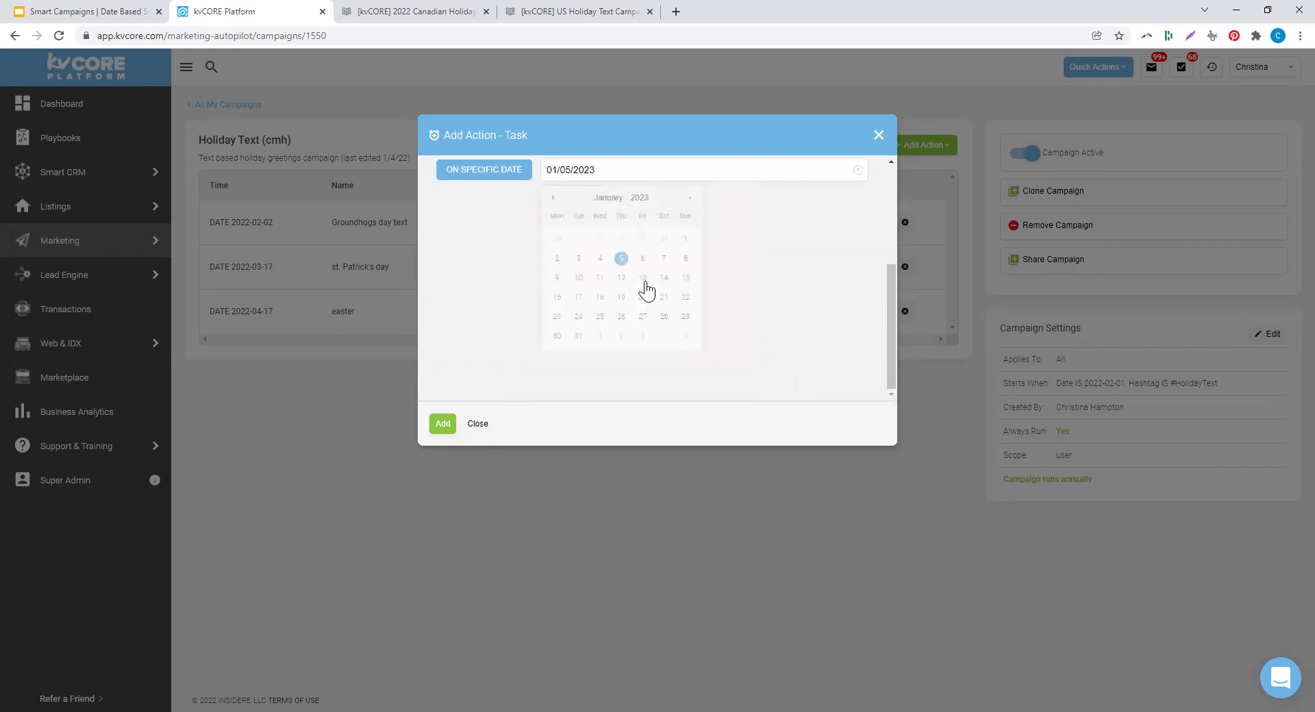
click(443, 424)
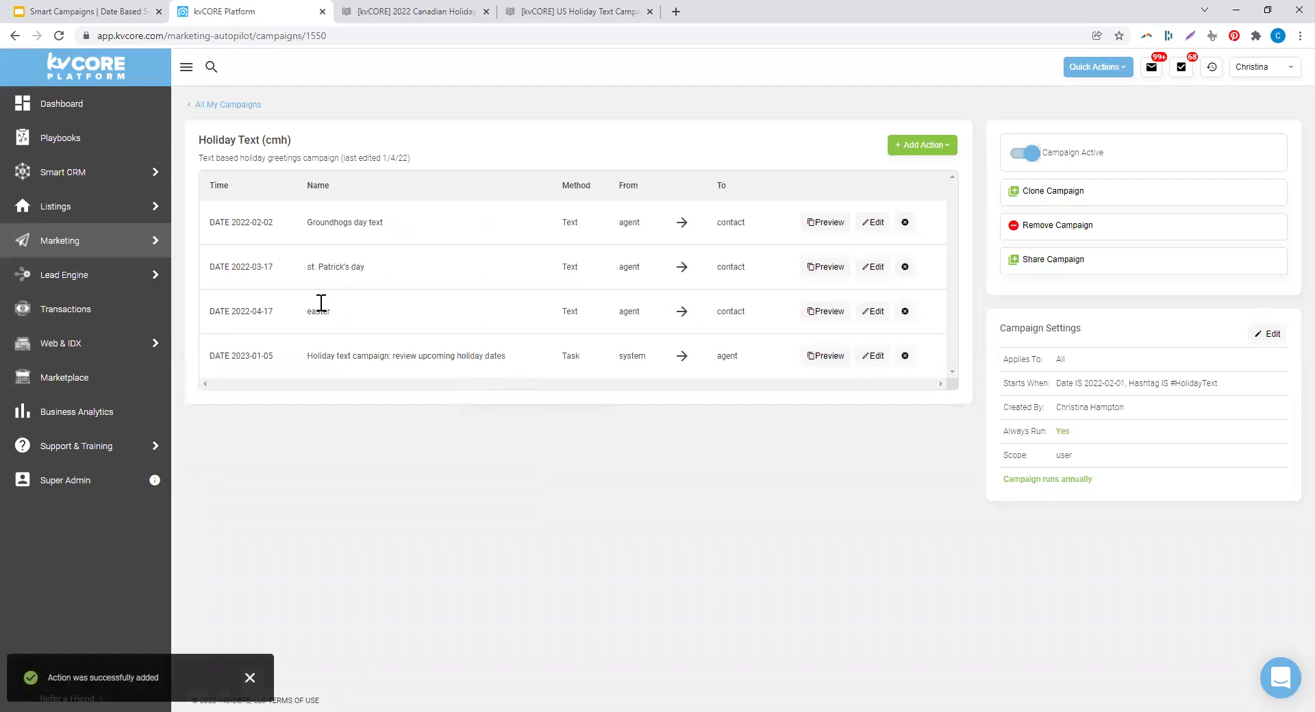
- Switch to the Smart Campaigns presentation on date based campaigns in Google Slides
drag(307, 317, 334, 317)
click(83, 15)
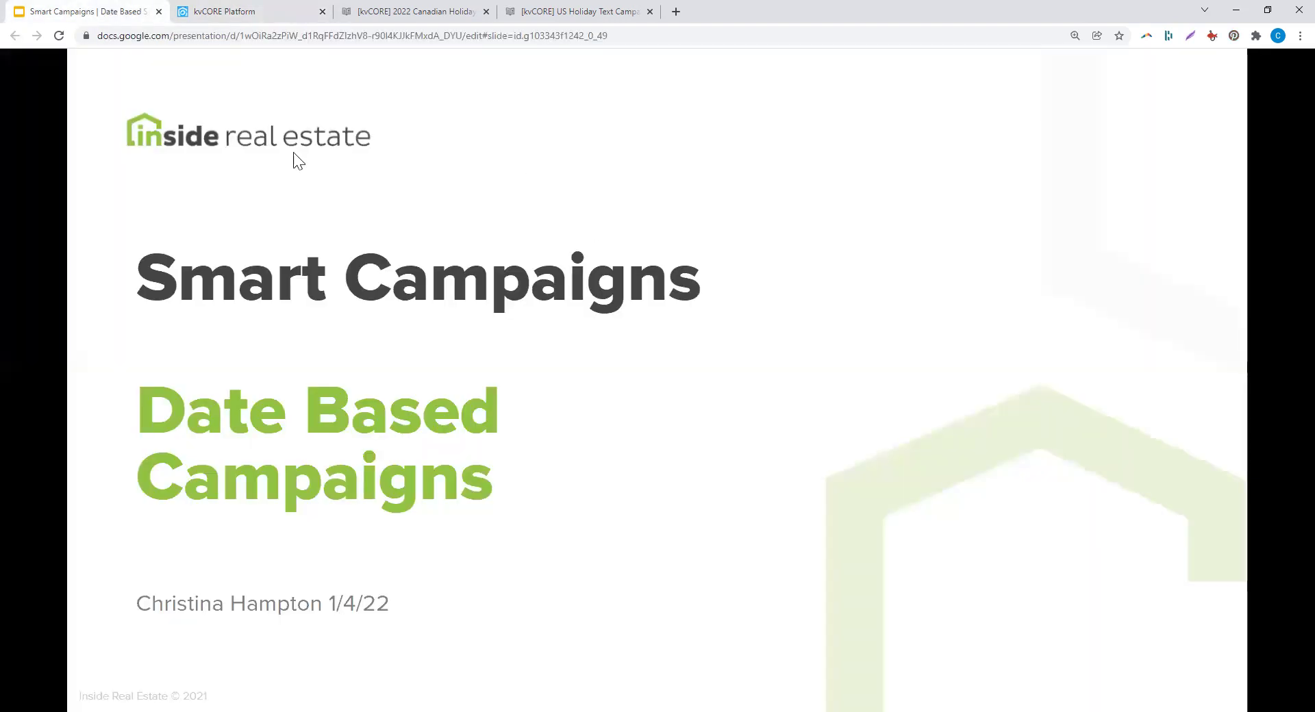